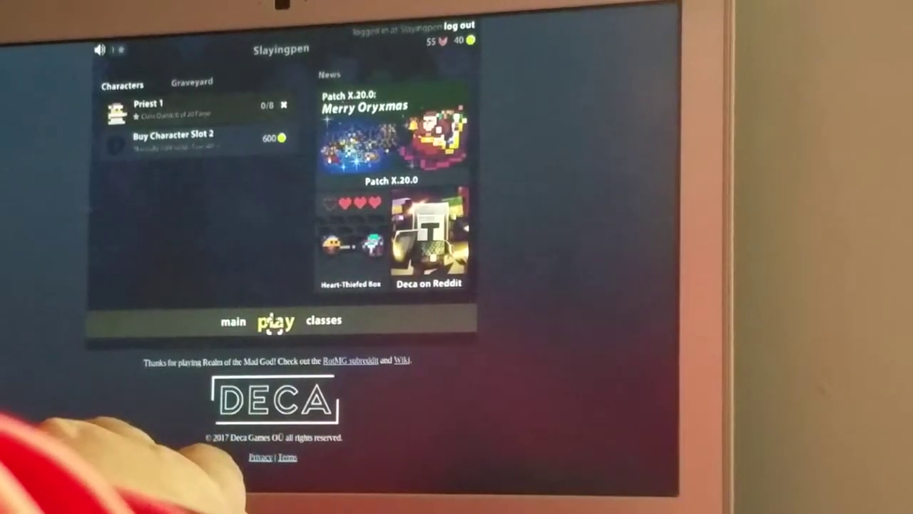
Step: Play Priest 1 from the character selection screen
left_click(276, 323)
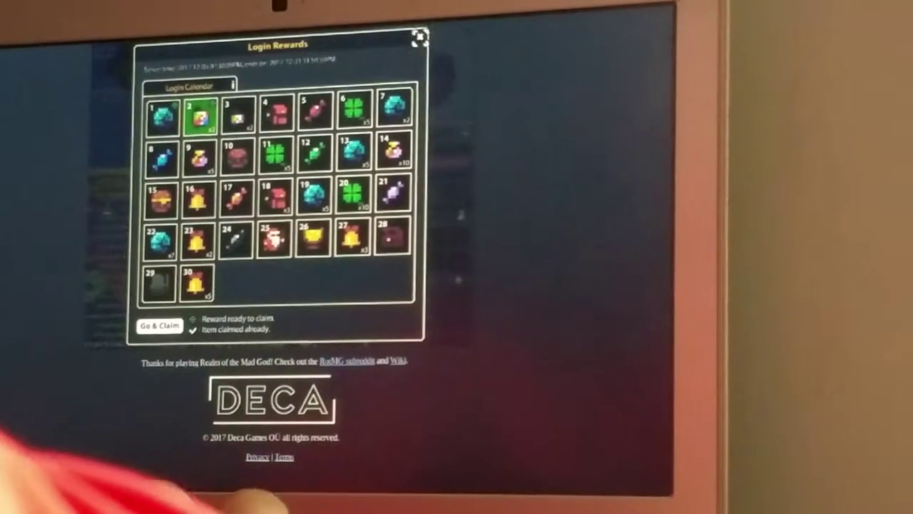
Step: Dismiss the Login Rewards calendar popup
left_click(424, 36)
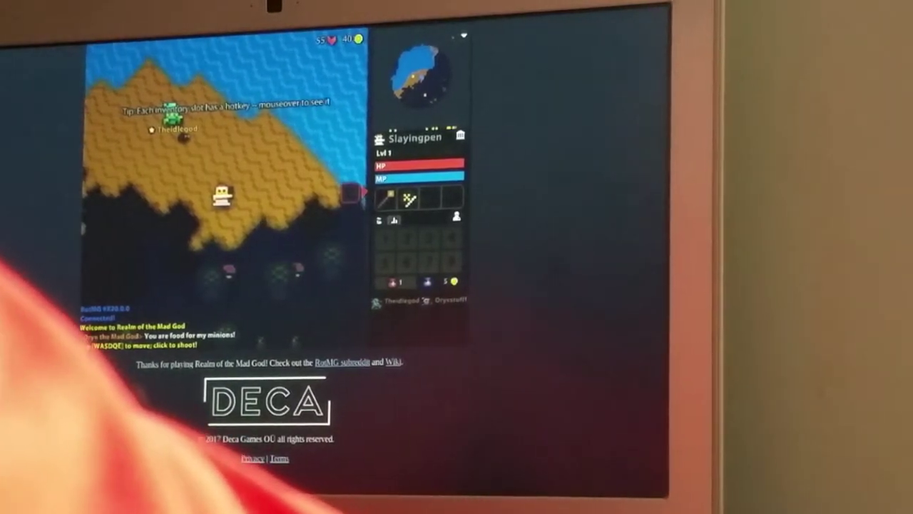
Step: Walk the Priest north and east through the crowded Nexus and enter the Beholder portal
key("w")
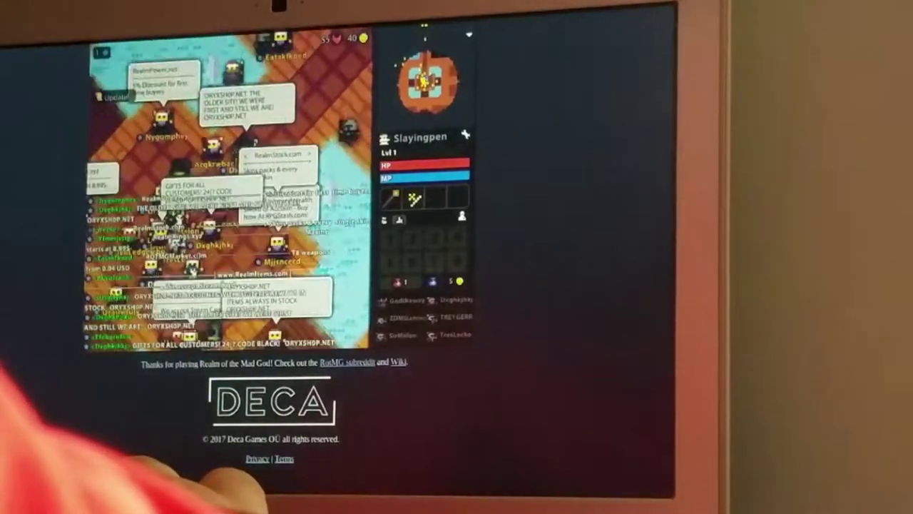
key("w")
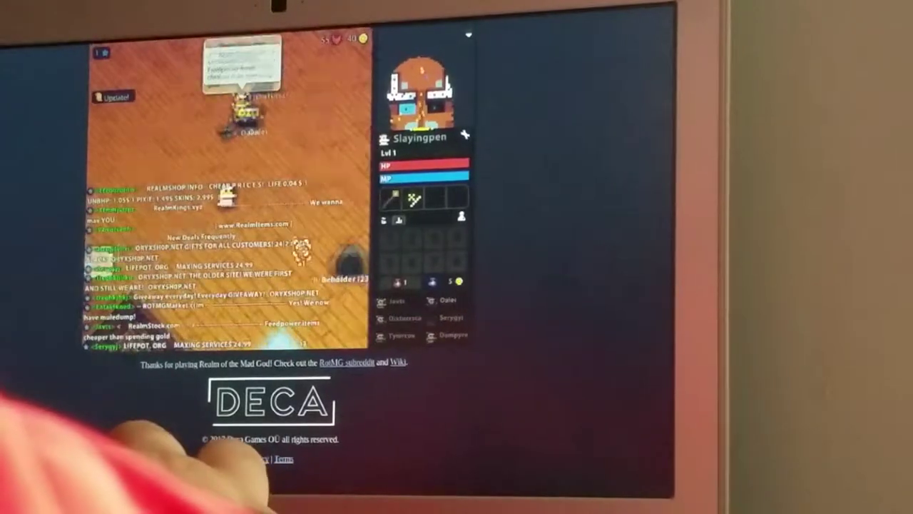
key("d")
key("s")
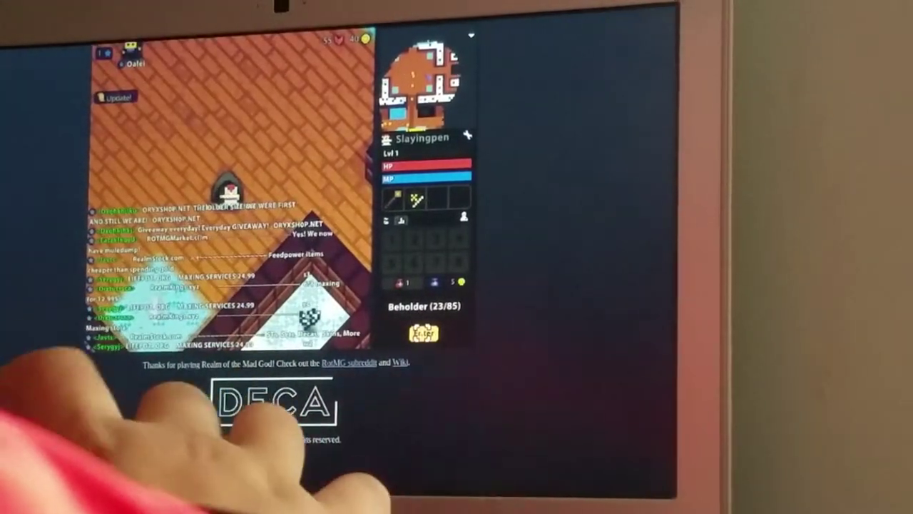
left_click(422, 333)
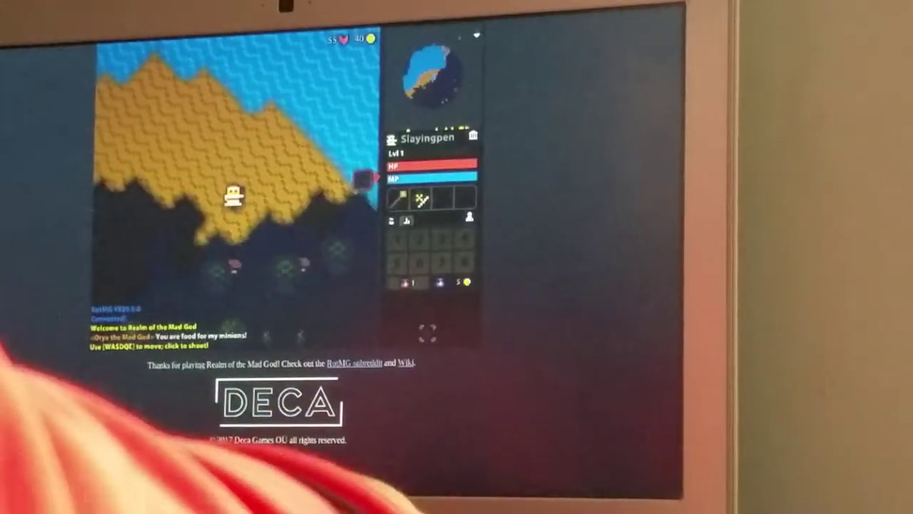
Step: Walk the Priest south-west across the beach toward the monsters
key("d")
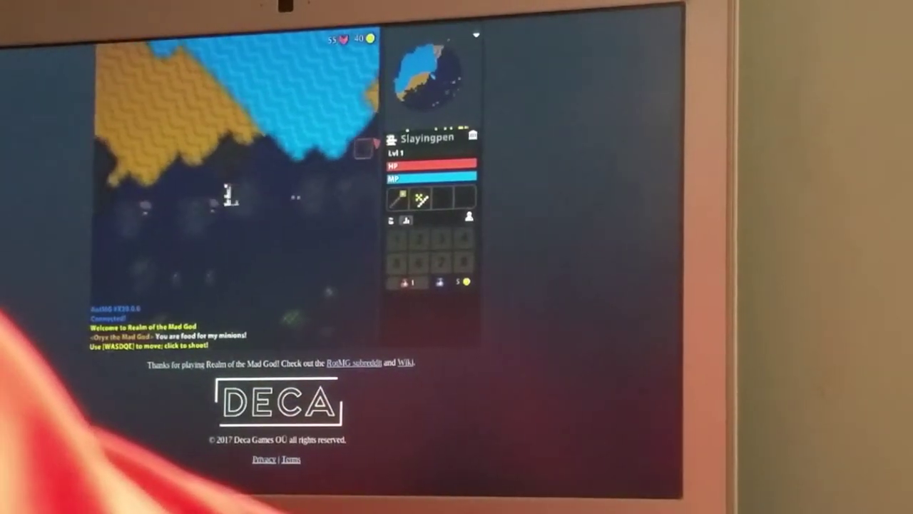
key("s")
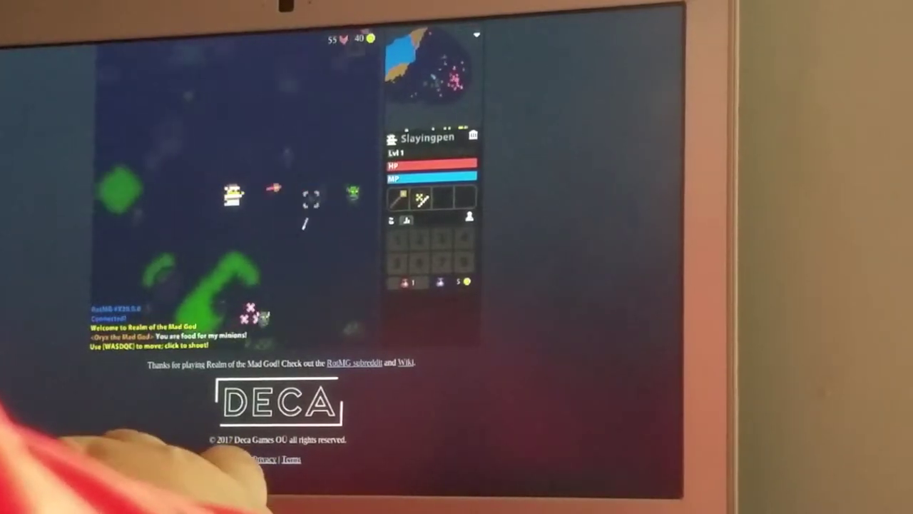
key("s")
key("a")
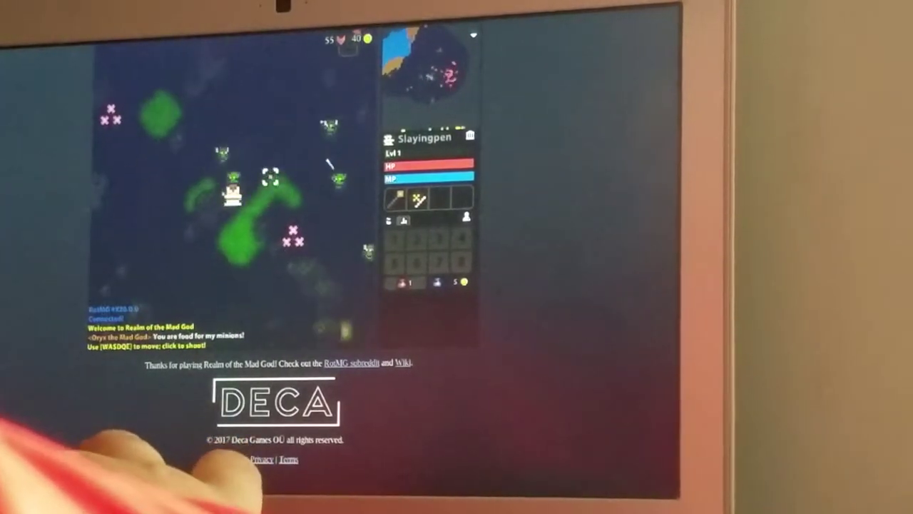
key("a")
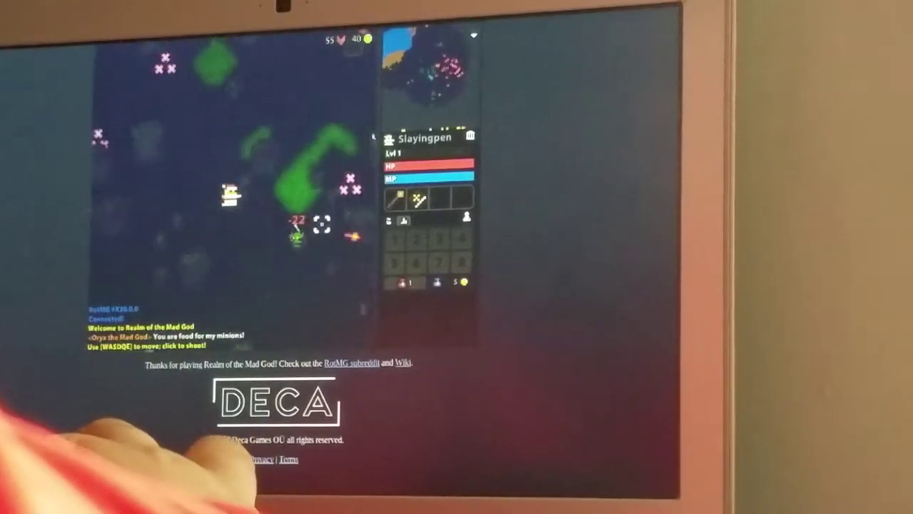
Step: Shoot the nearby beach monsters while moving to dodge them
left_click(292, 201)
key("a")
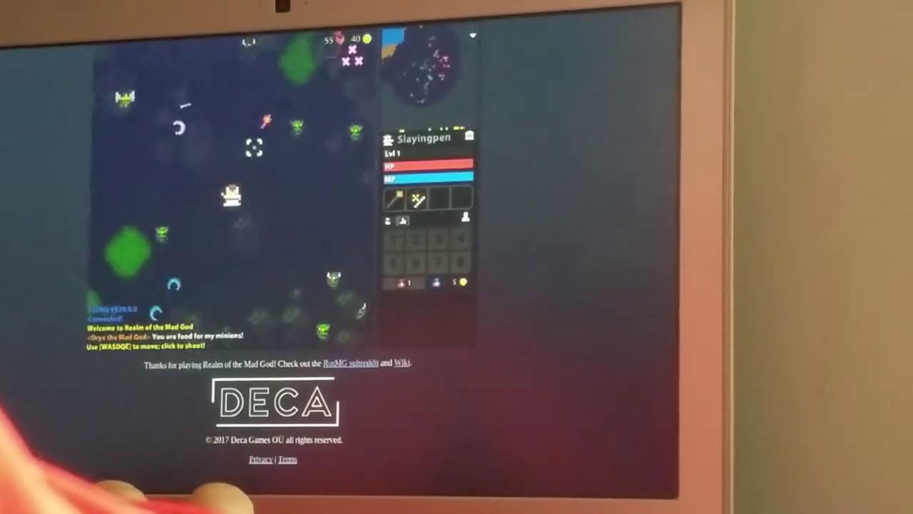
key("a")
key("s")
left_click(299, 170)
key("d")
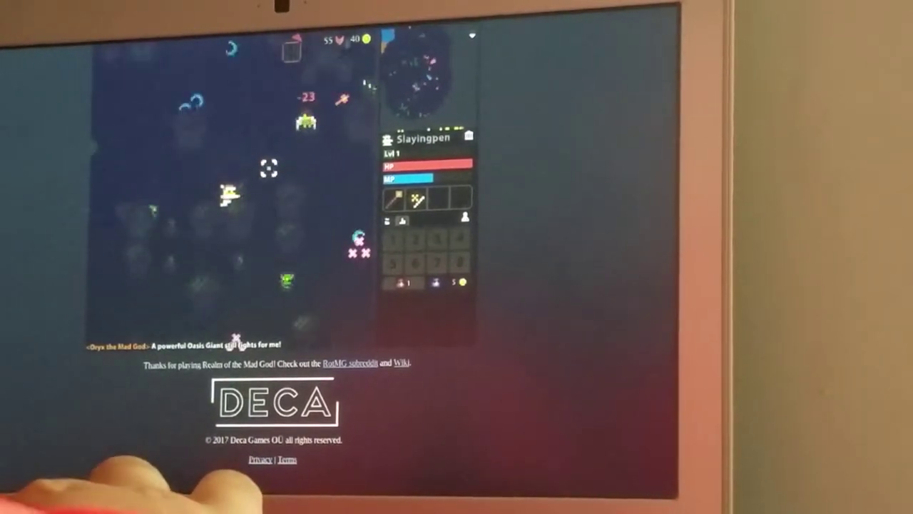
left_click(169, 201)
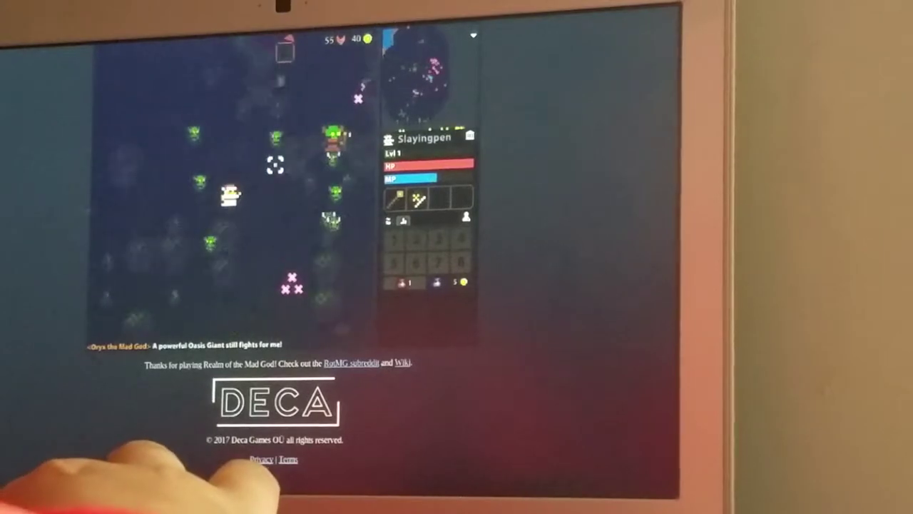
key("w")
key("d")
key("w")
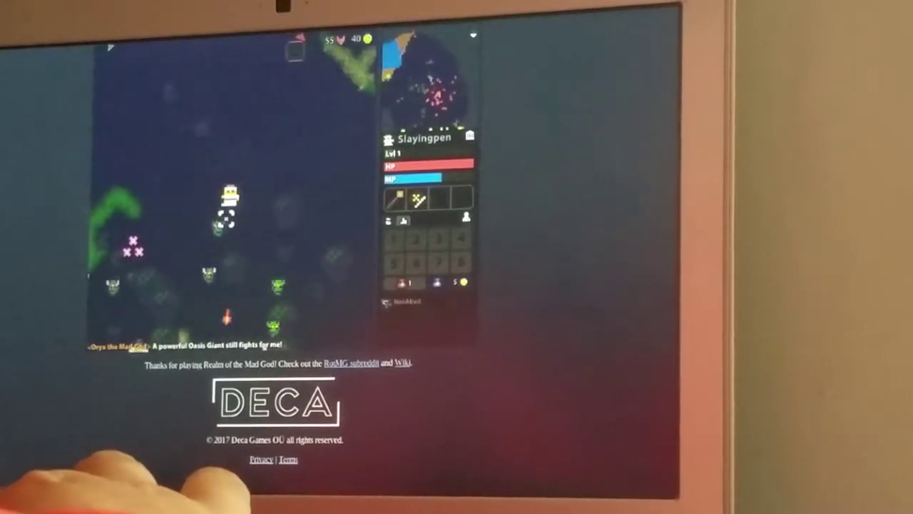
key("w")
Step: Keep shooting the remaining monsters until the Priest reaches level 2
left_click(207, 214)
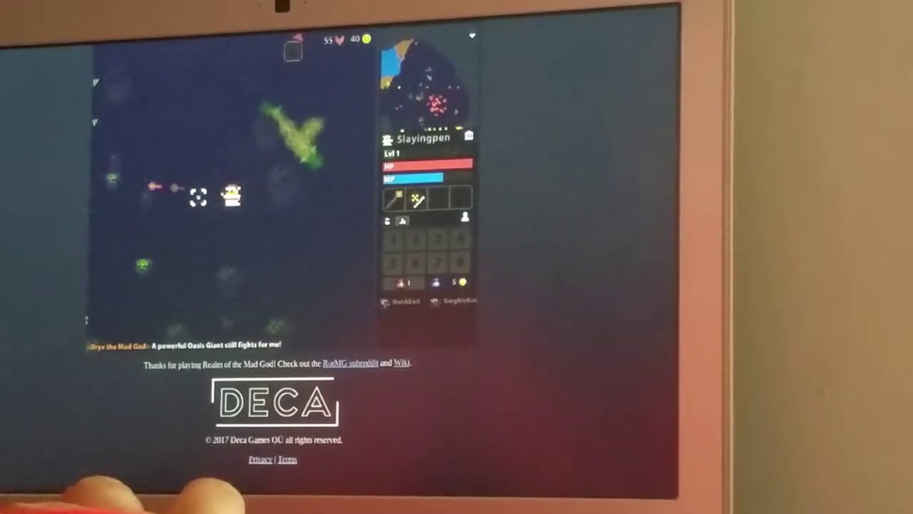
key("s")
left_click(195, 282)
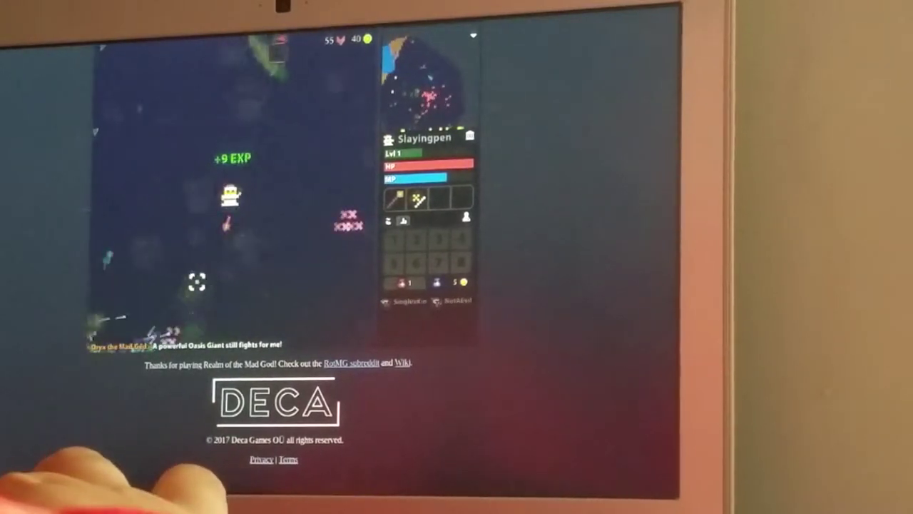
key("w")
key("a")
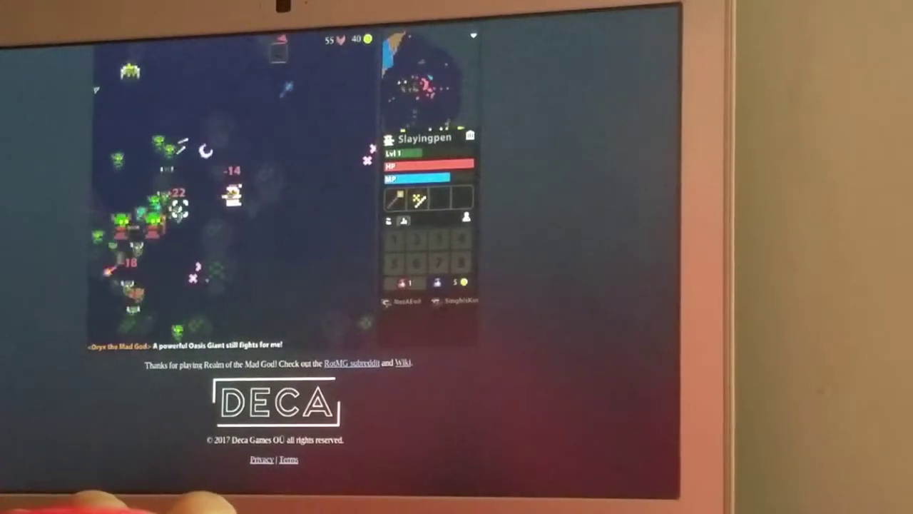
left_click(179, 200)
key("d")
left_click(176, 202)
key("a")
left_click_drag(180, 194, 199, 228)
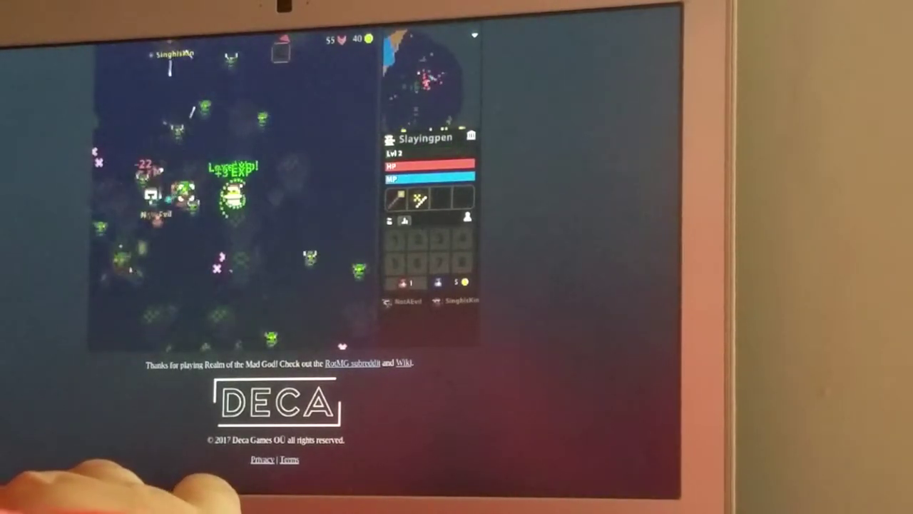
key("w")
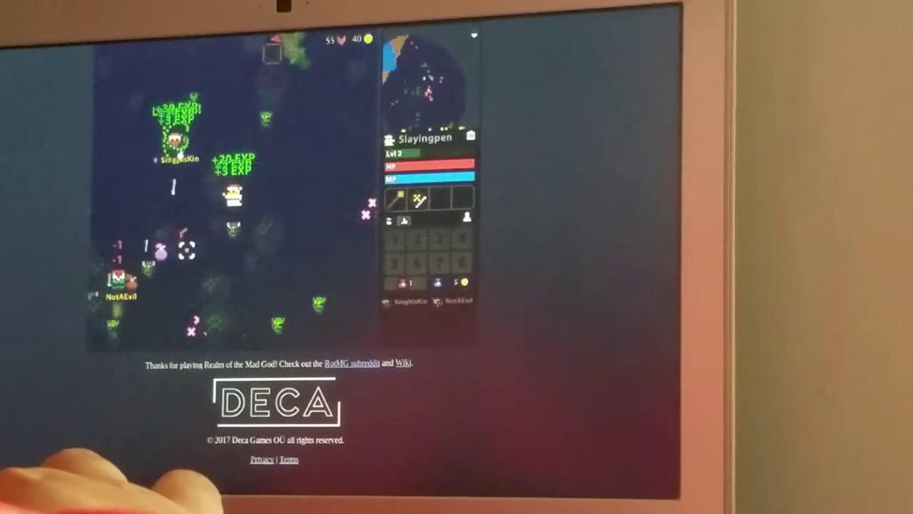
Step: Check two loot bags, then leave the realm with the Nexus key
key("s")
key("w")
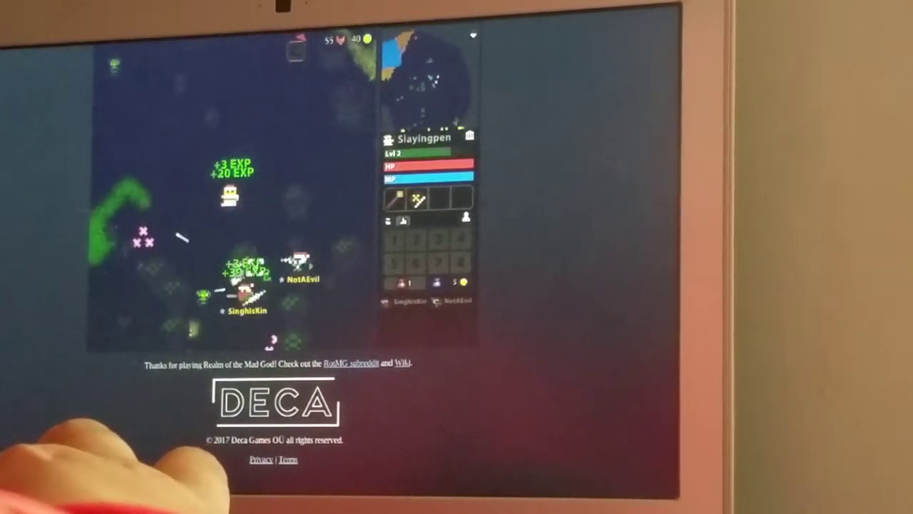
key("s")
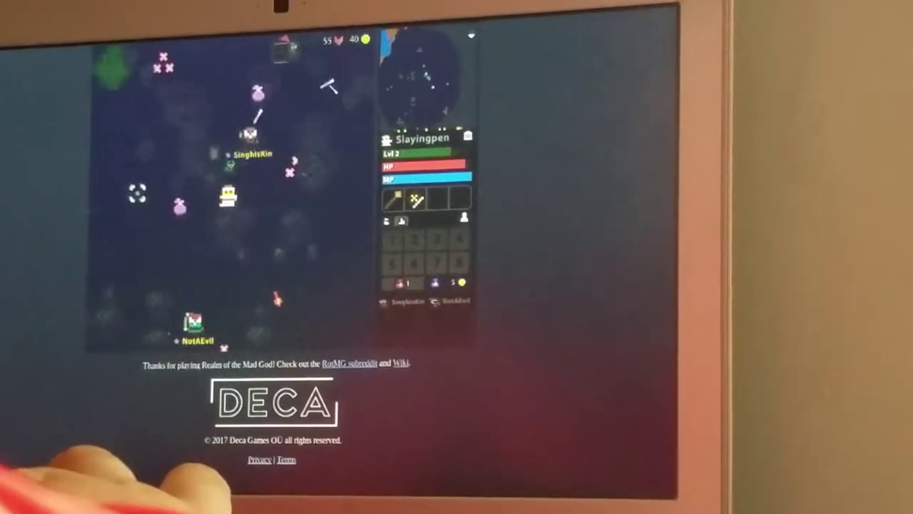
key("r")
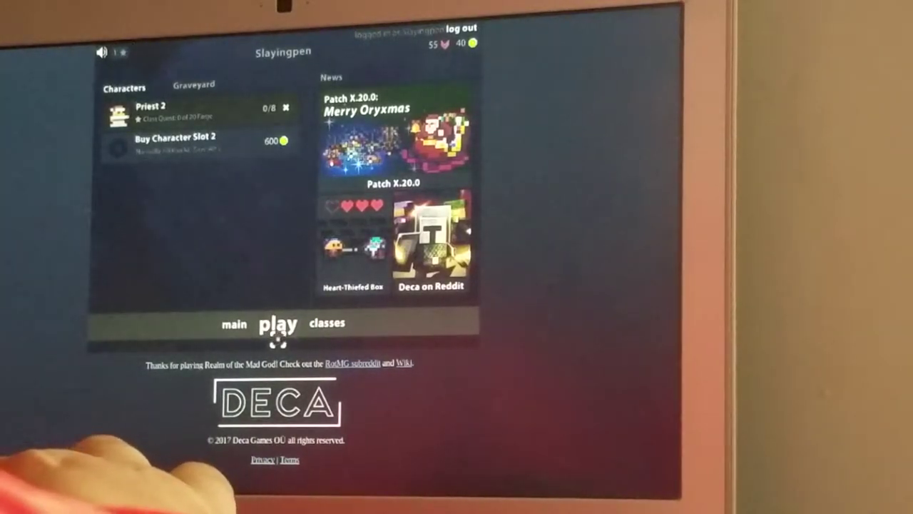
Step: Play the Priest again and walk north through the Nexus into the Medusa portal
left_click(279, 324)
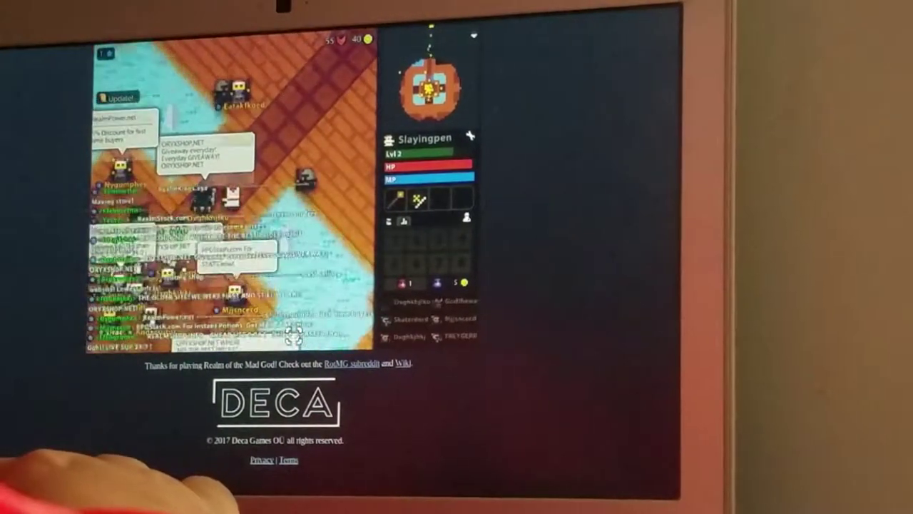
key("w")
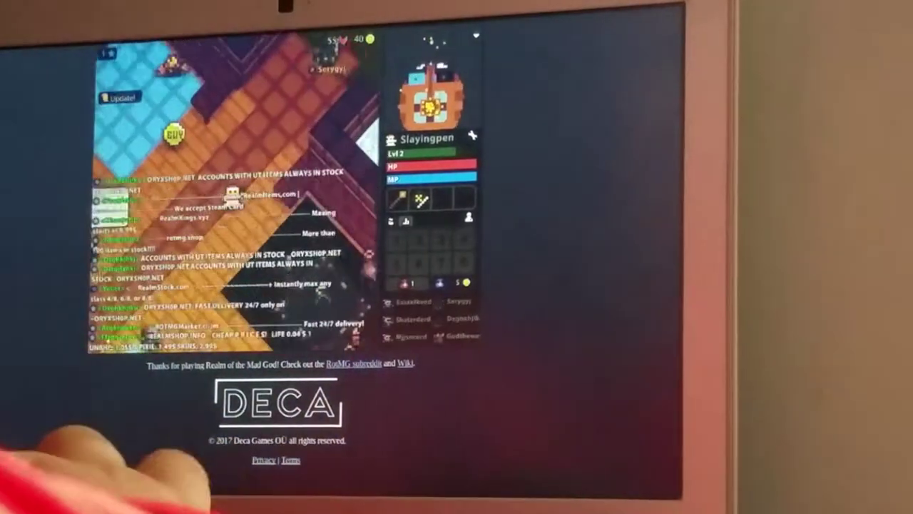
key("w")
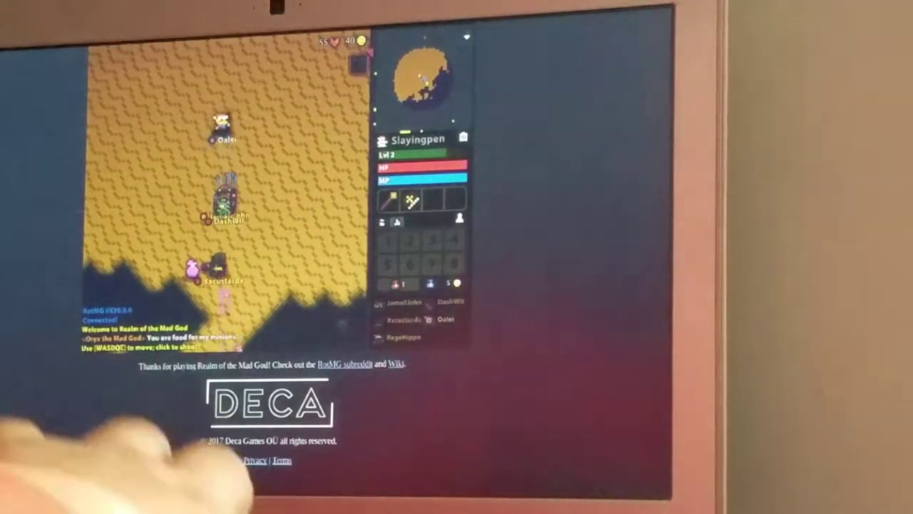
Step: Walk south into the dark forest, killing enemies, and return to the loot bag
key("s")
key("s")
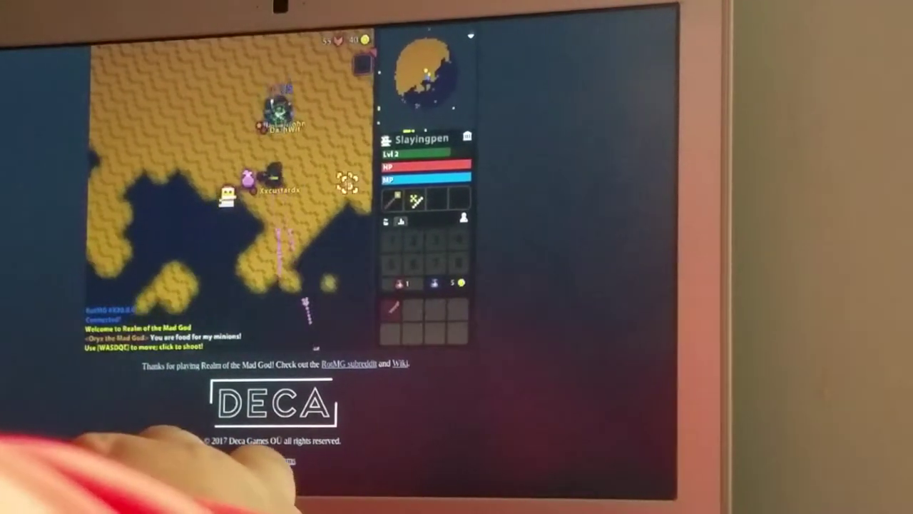
key("s")
key("s")
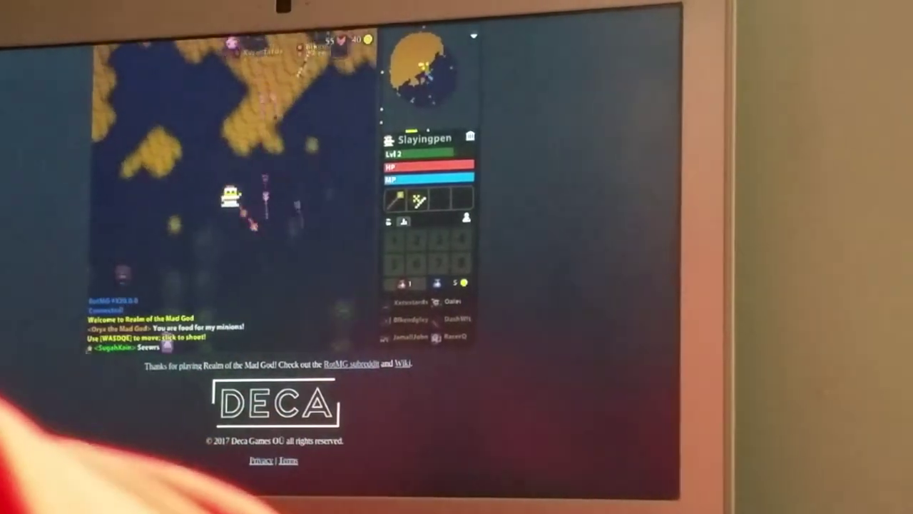
key("s")
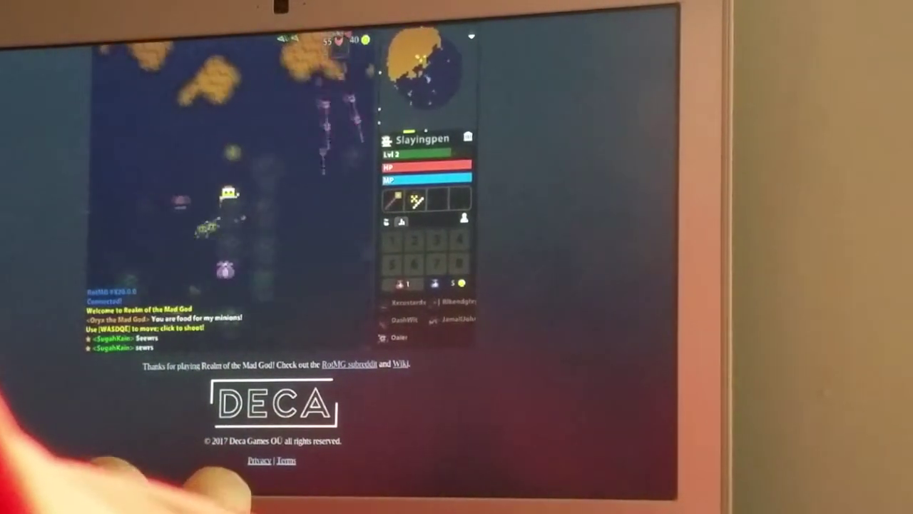
key("a")
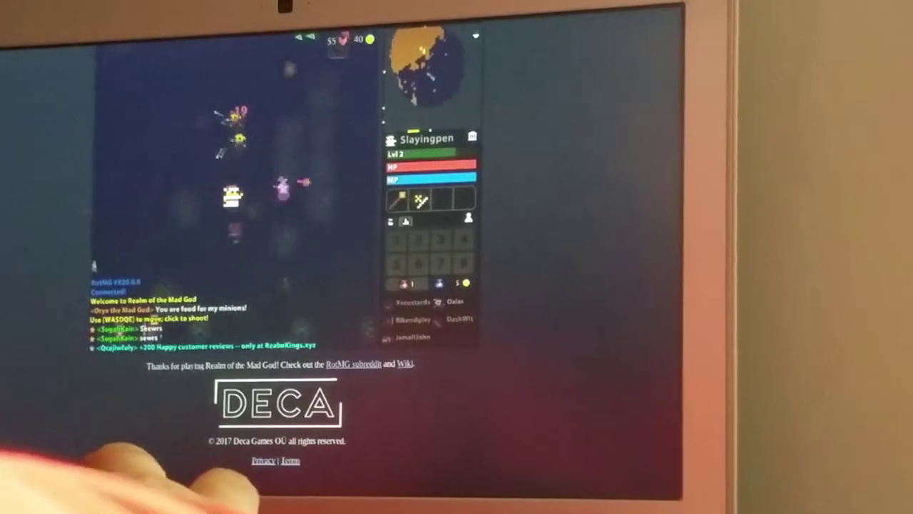
key("d")
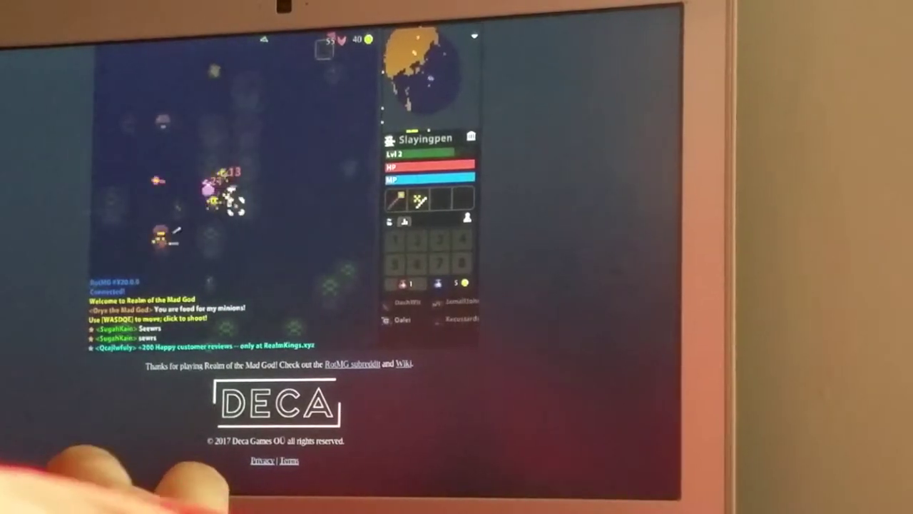
key("a")
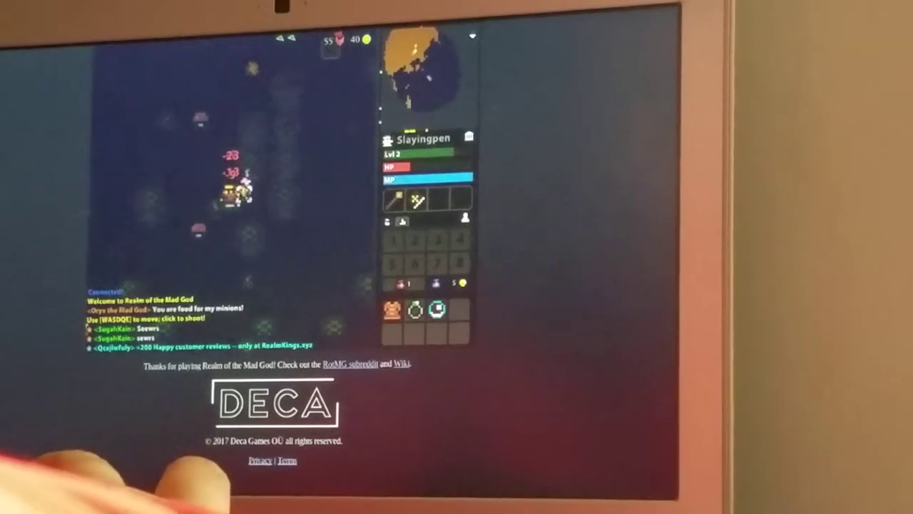
key("s")
key("w")
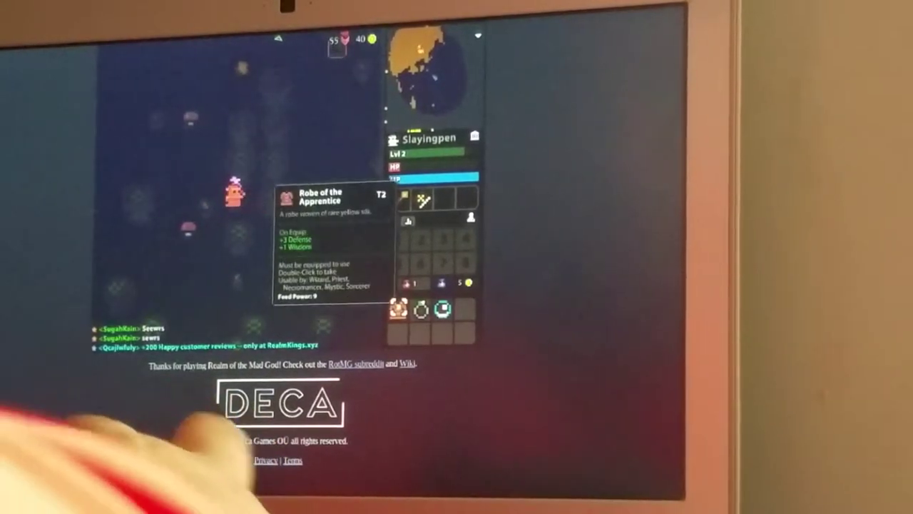
Step: Loot the robe, ring, Suspension Orb and health potion, and equip the Force Wand
mouse_move(395, 309)
left_mouse_down()
mouse_move(405, 263)
mouse_move(398, 242)
left_mouse_up()
left_click_drag(424, 309, 417, 243)
left_click_drag(442, 308, 445, 238)
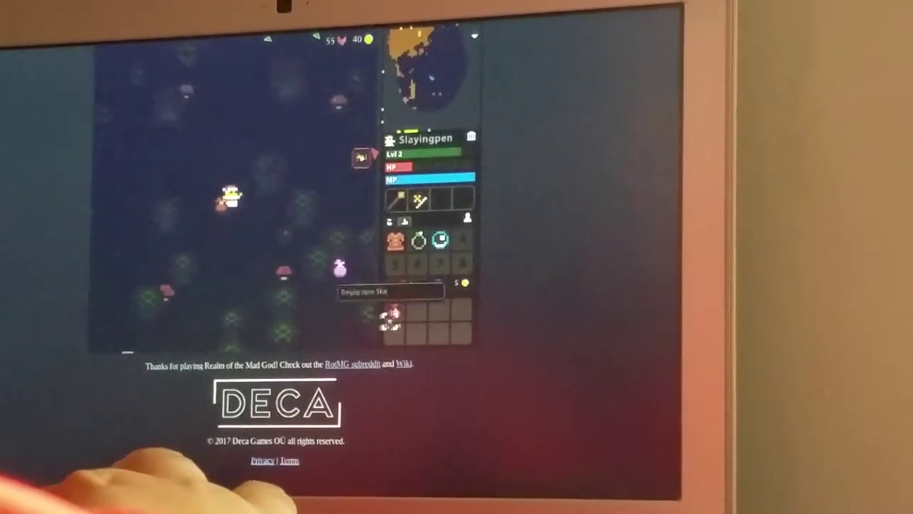
double_click(393, 314)
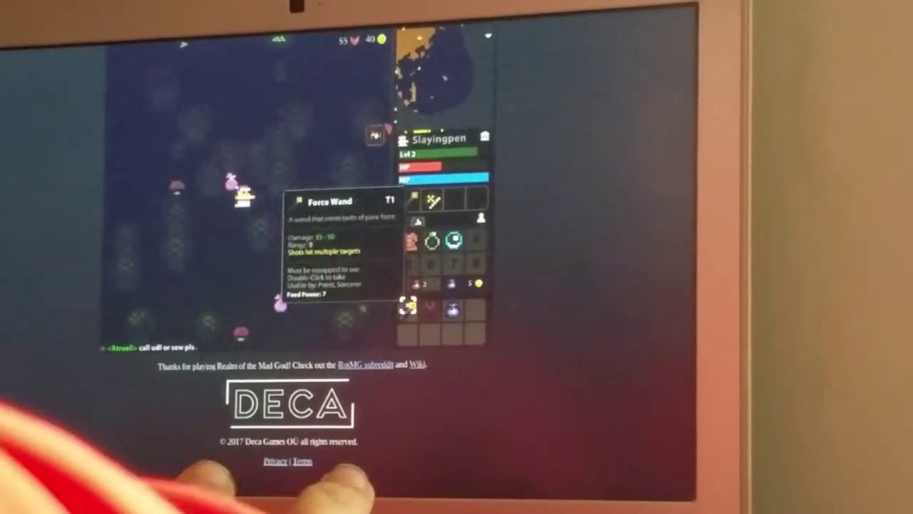
mouse_move(401, 306)
double_click(403, 260)
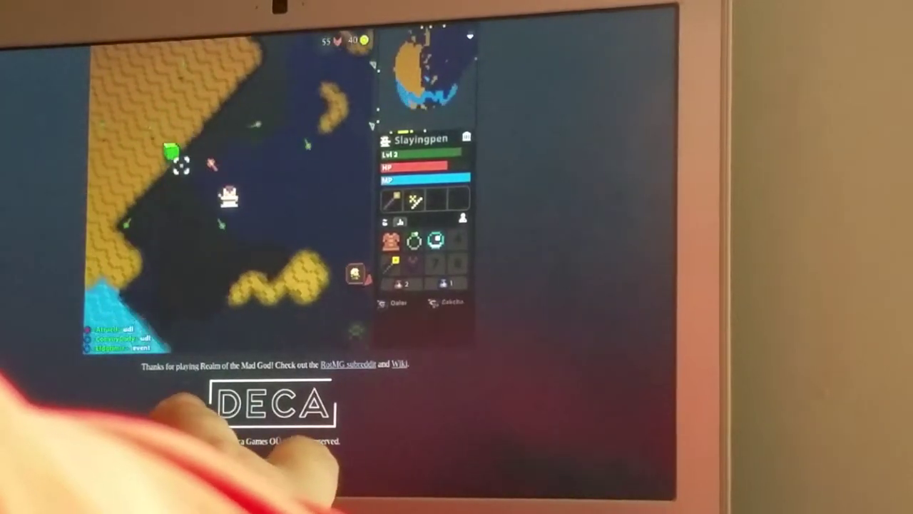
Step: Walk south-west, then north while fighting, onto the purple loot bag
key("s")
key("a")
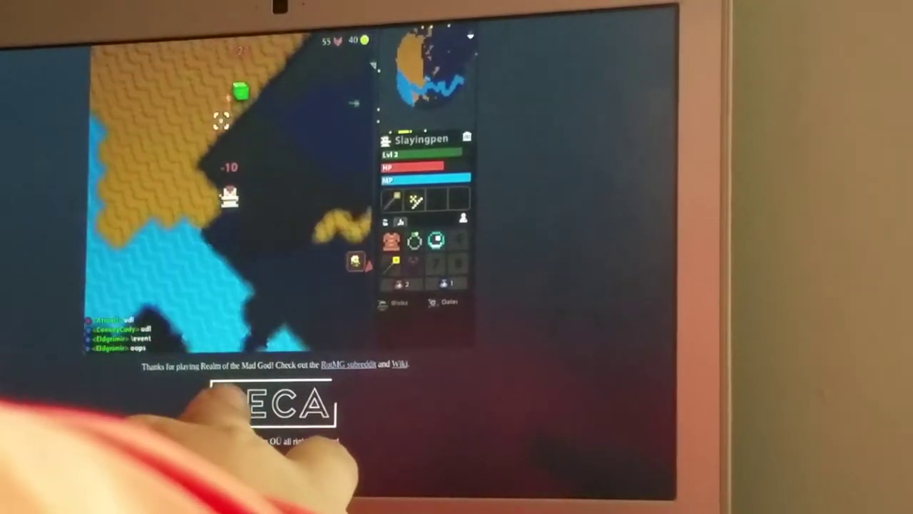
key("w")
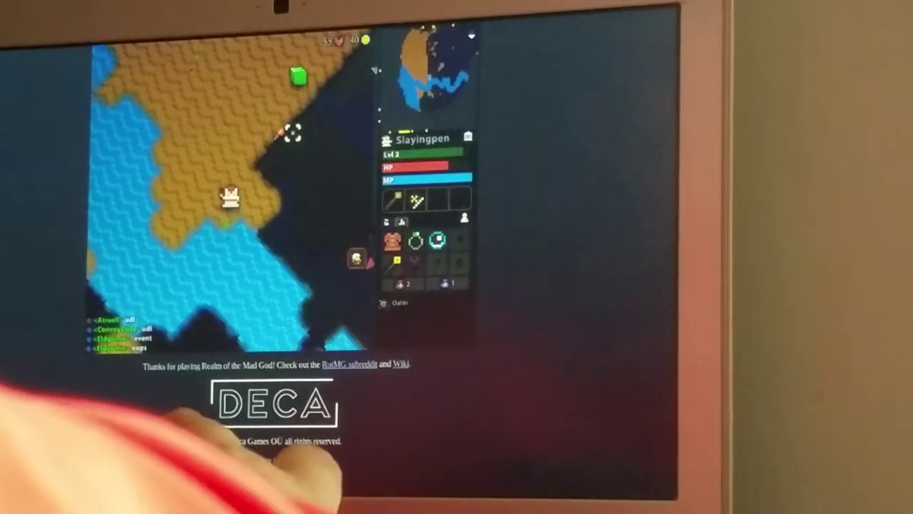
key("w")
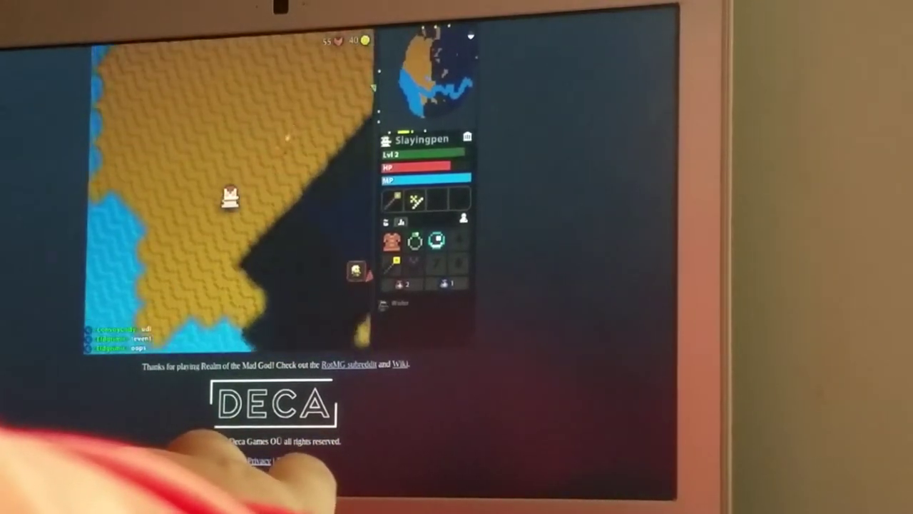
key("w")
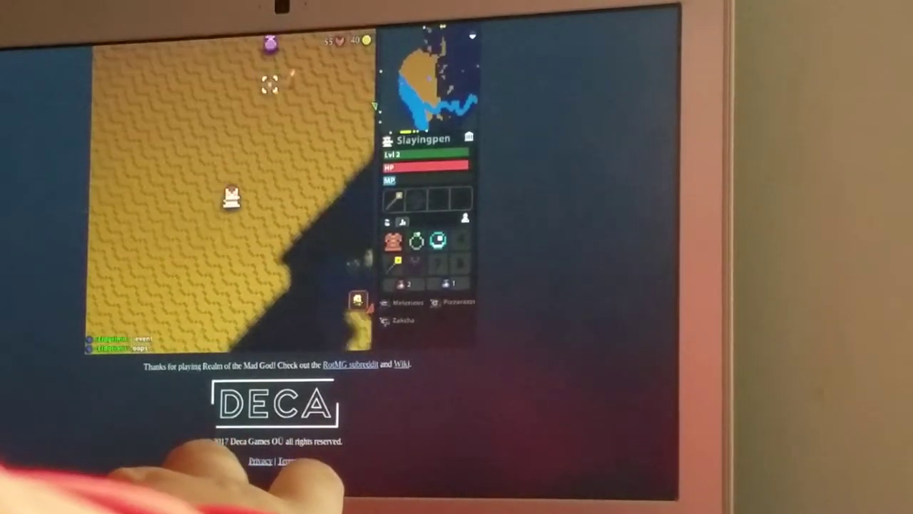
key("w")
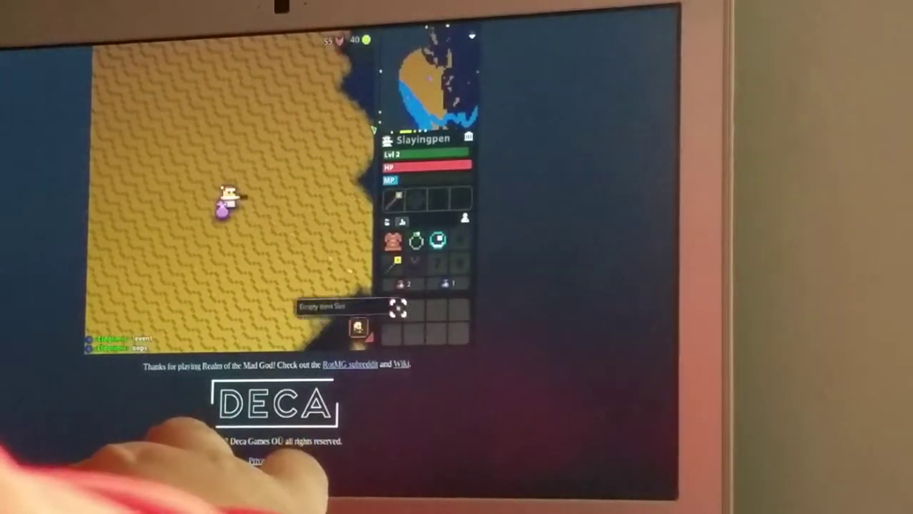
Step: Try to take the Kendo Stick while shooting the nearby monsters around the bag
double_click(393, 307)
key("s")
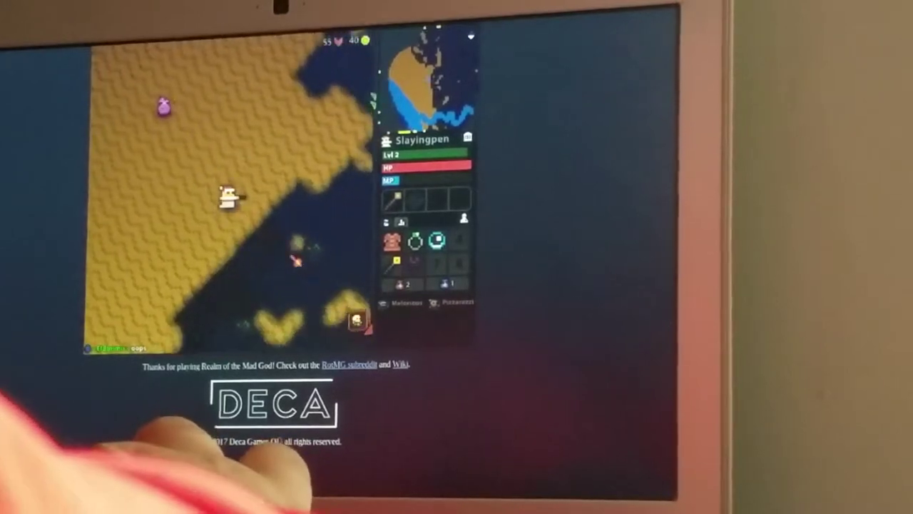
left_click(313, 253)
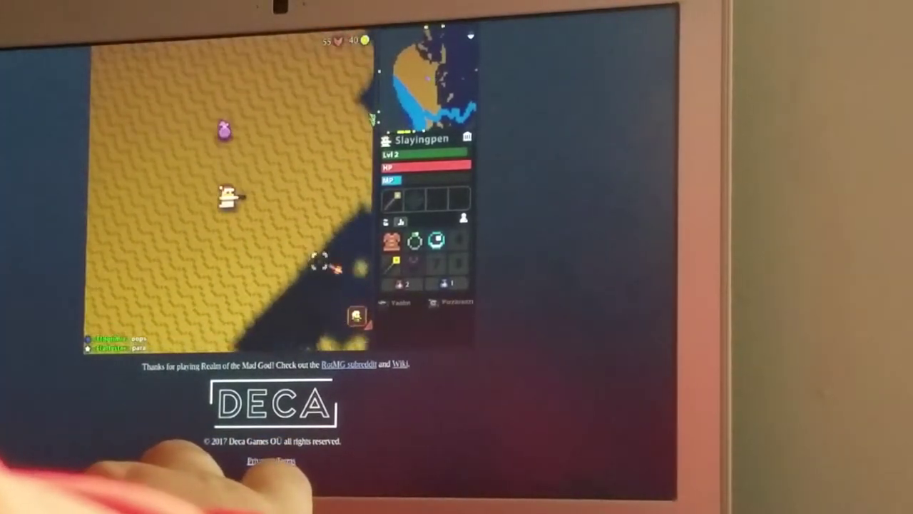
key("w")
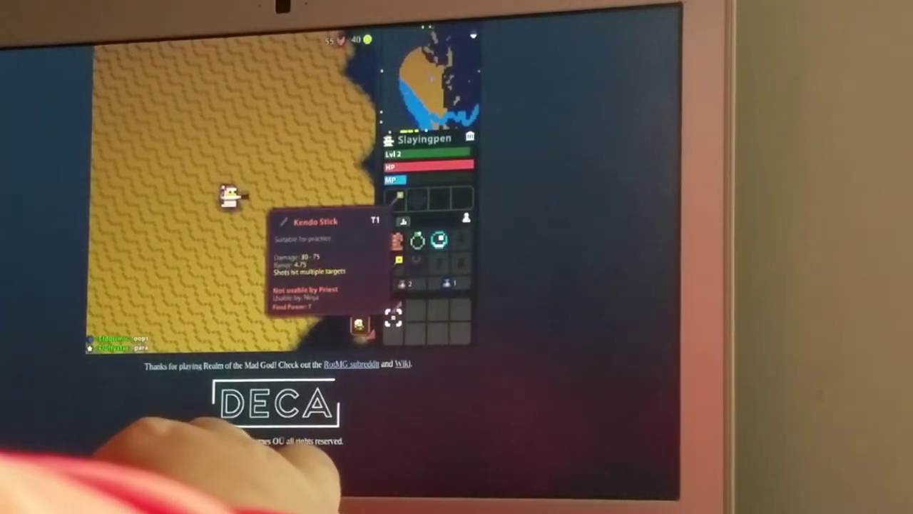
key("d")
key("s")
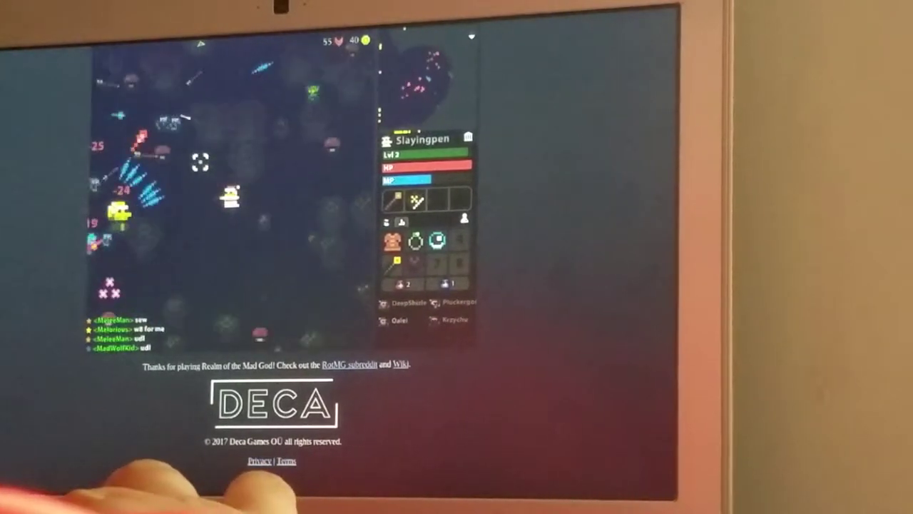
Step: Open another player's options, then leave the realm with the Nexus key
left_click(410, 302)
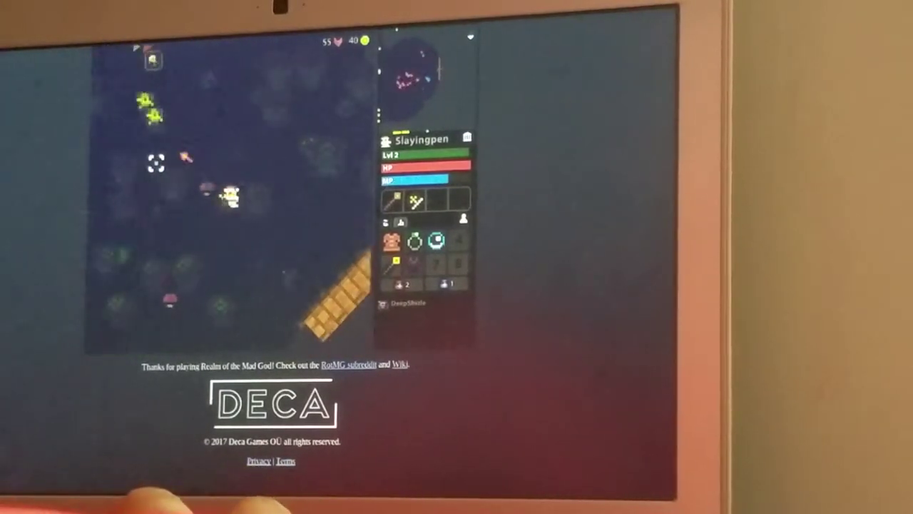
key("r")
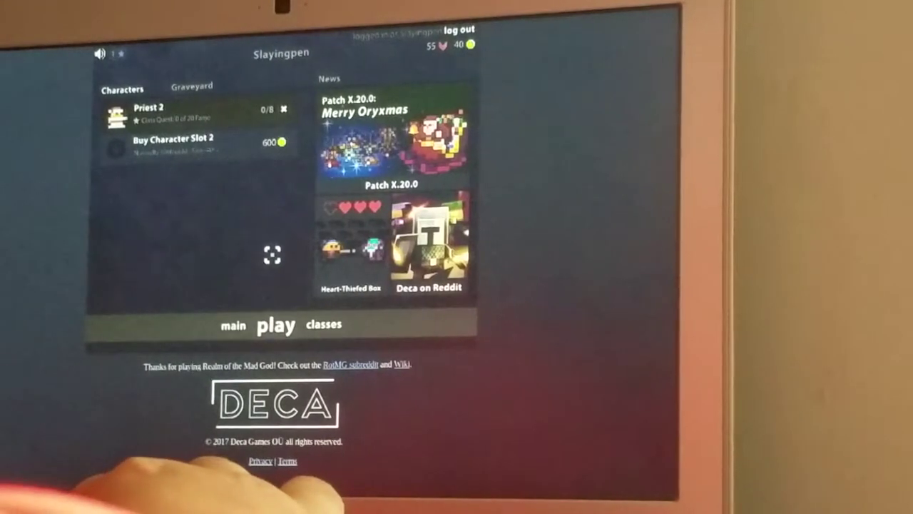
Step: Play the level 2 Priest from the character selection screen
left_click(264, 326)
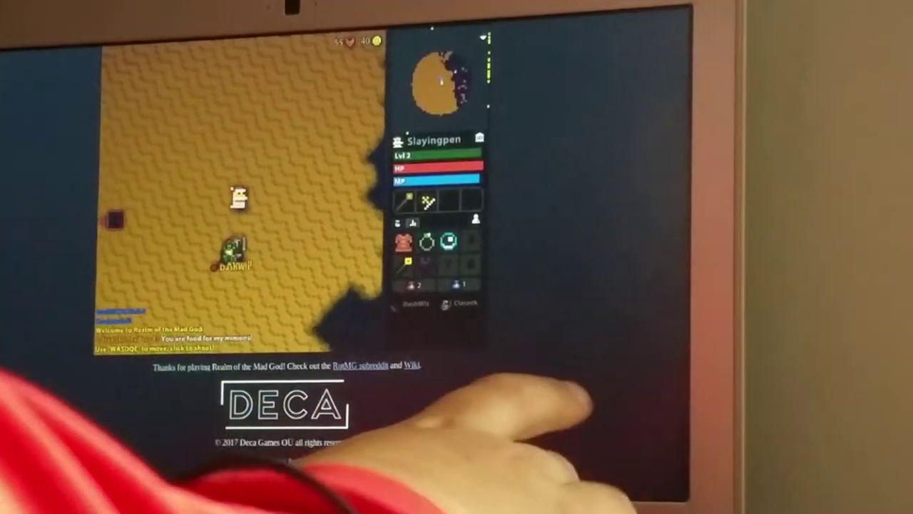
Step: Cross the desert and shoot two nearby enemies to reach level 3
key("a")
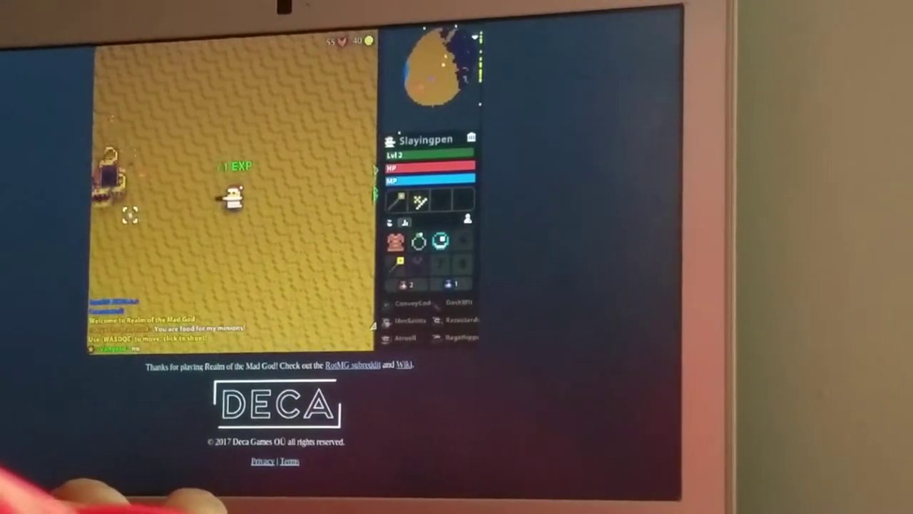
key("s")
left_click(152, 163)
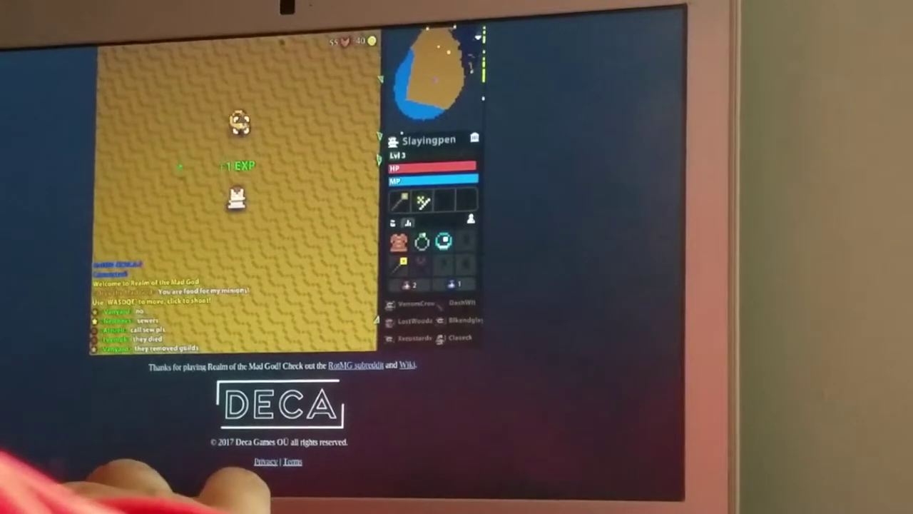
left_click(242, 118)
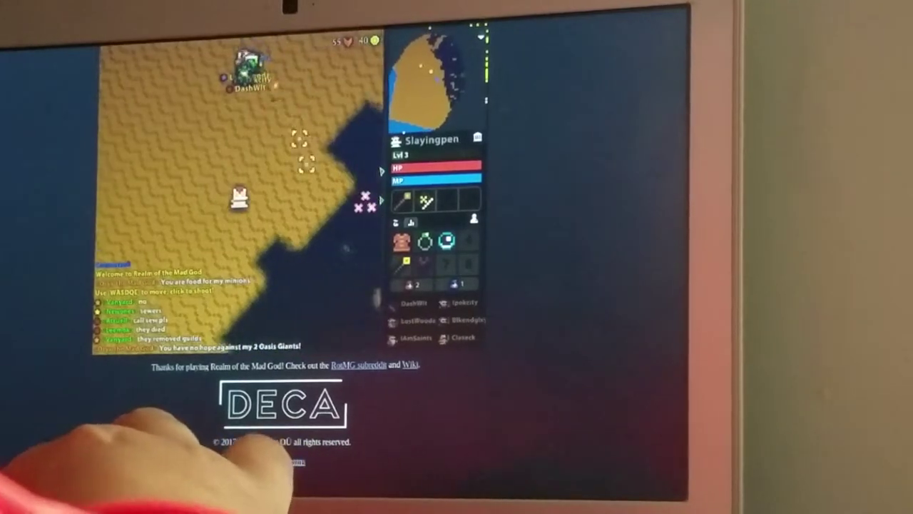
key("d")
key("d")
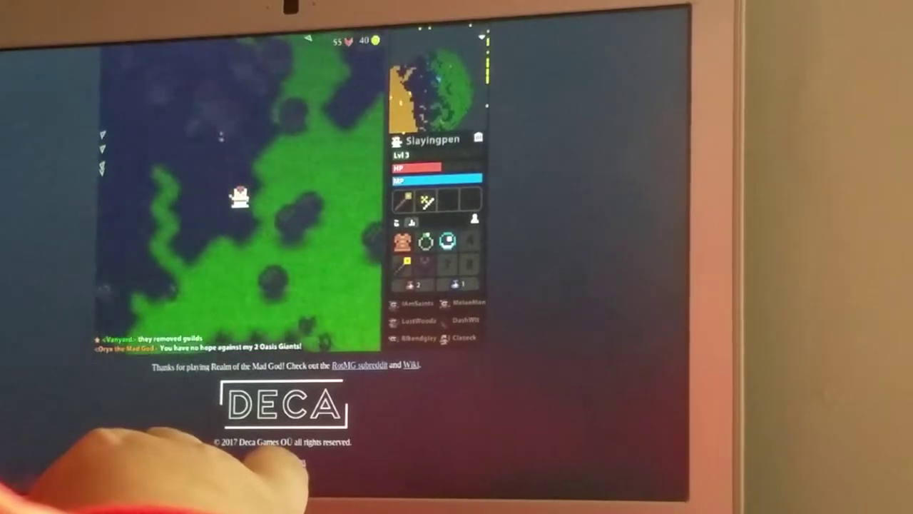
Step: Walk into the forest and stand on the Robe of the Apprentice loot bag
key("a")
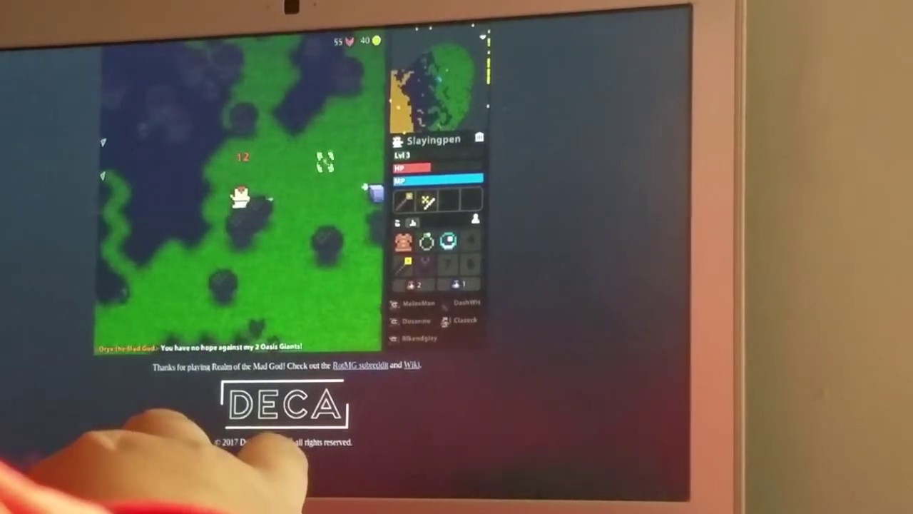
key("d")
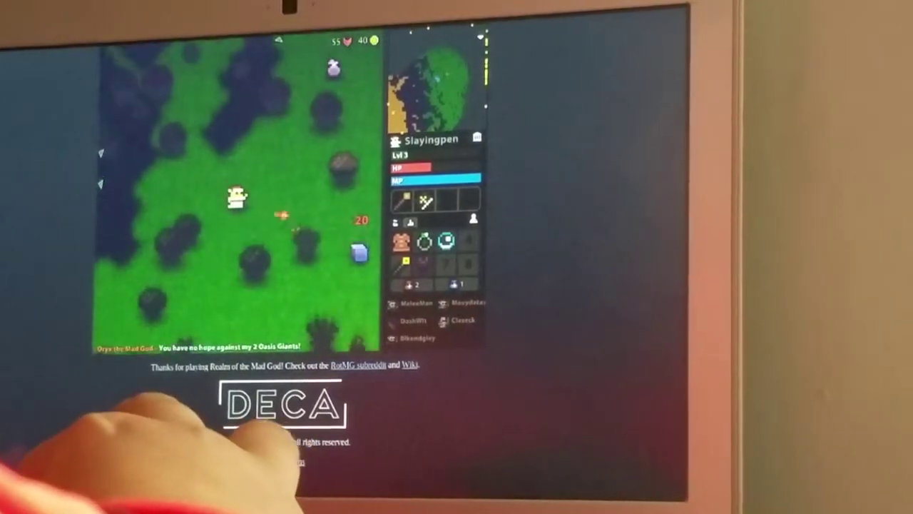
key("w")
key("d")
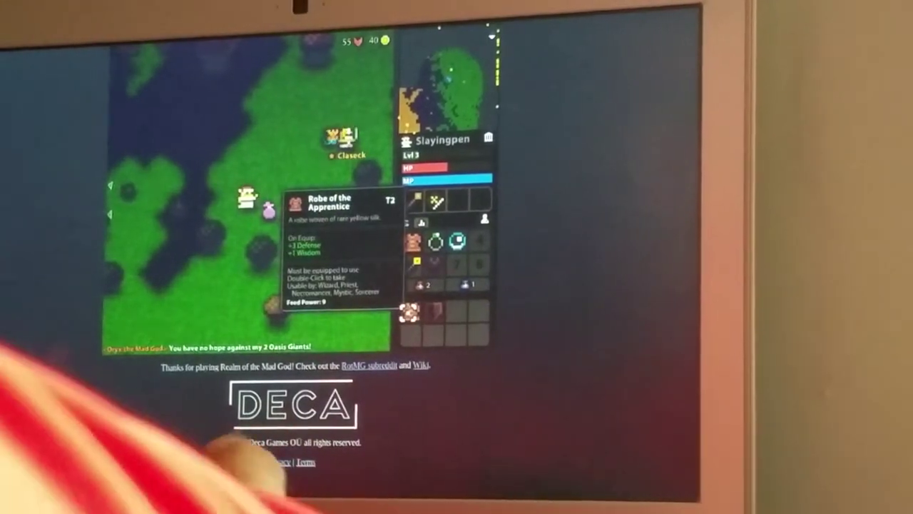
Step: Move the Robe of the Apprentice into inventory and step onto another loot bag
left_click_drag(412, 310, 438, 268)
key("w")
key("d")
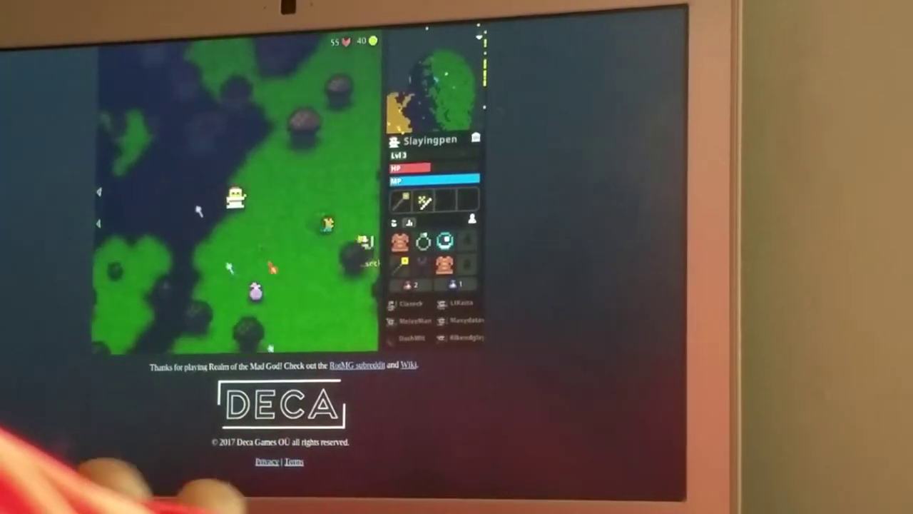
key("s")
left_click_drag(424, 316, 464, 261)
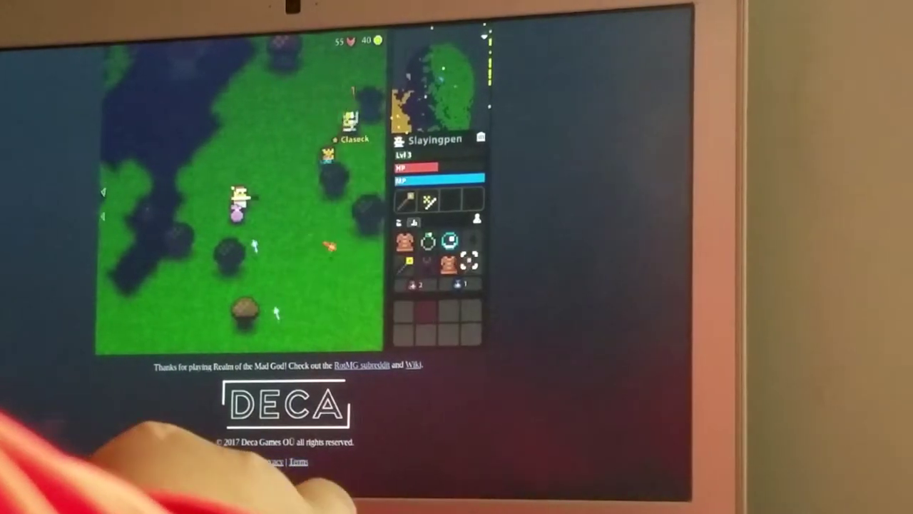
Step: Head southeast through the forest, shooting enemies on the left and right
key("s")
key("d")
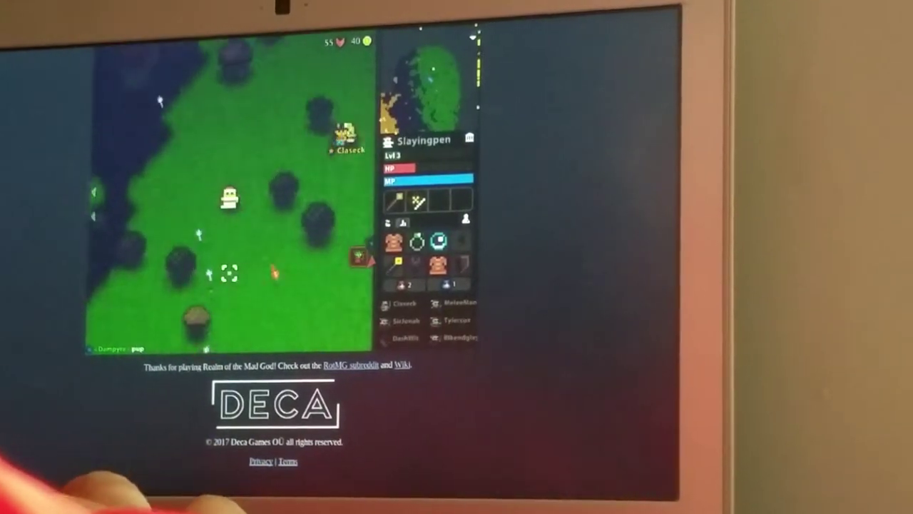
key("s")
key("d")
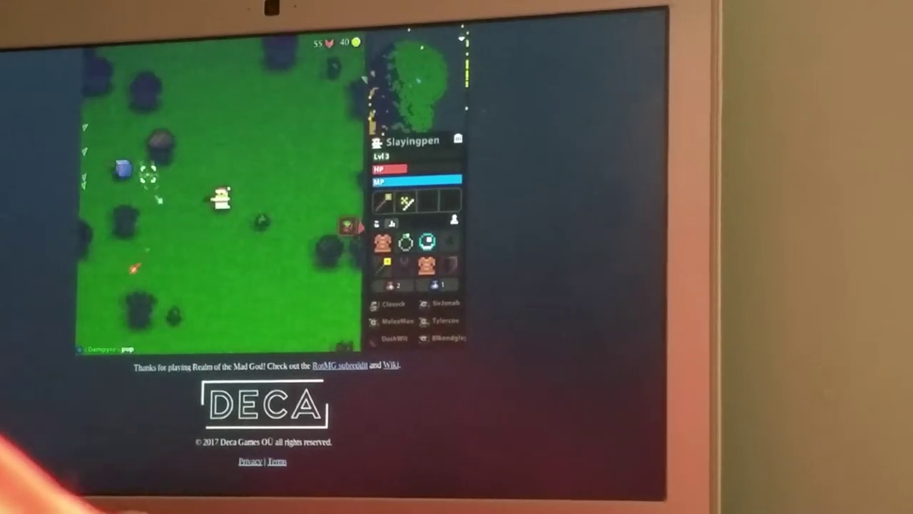
left_click(148, 191)
key("w")
key("d")
left_click(318, 210)
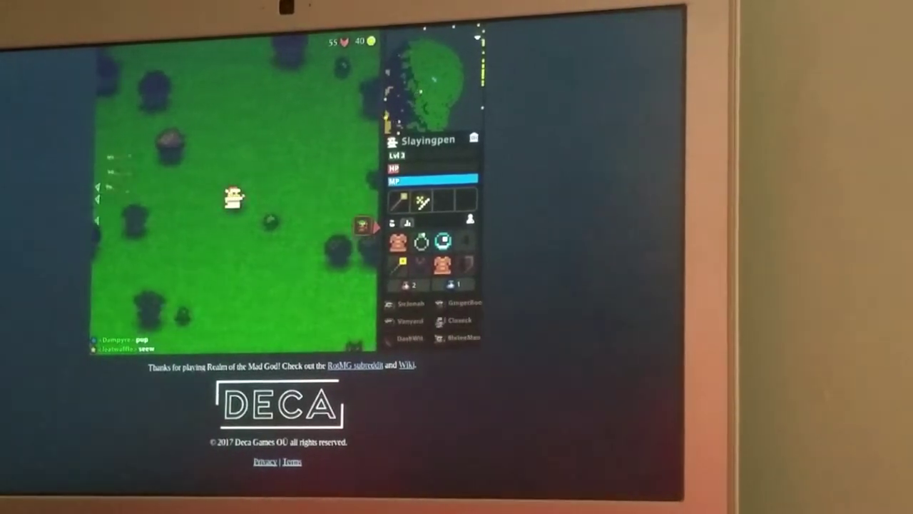
key("w")
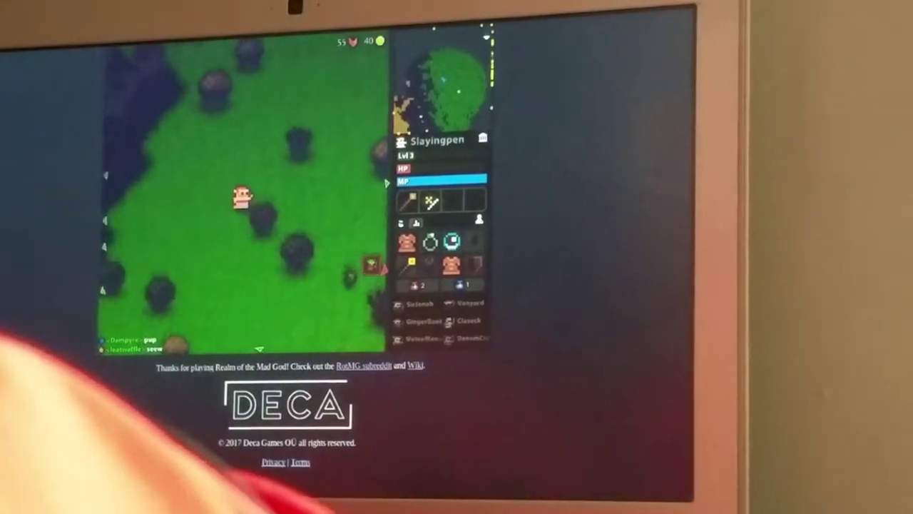
Step: Walk through the forest to the group of players by the dirt road
key("a")
key("w")
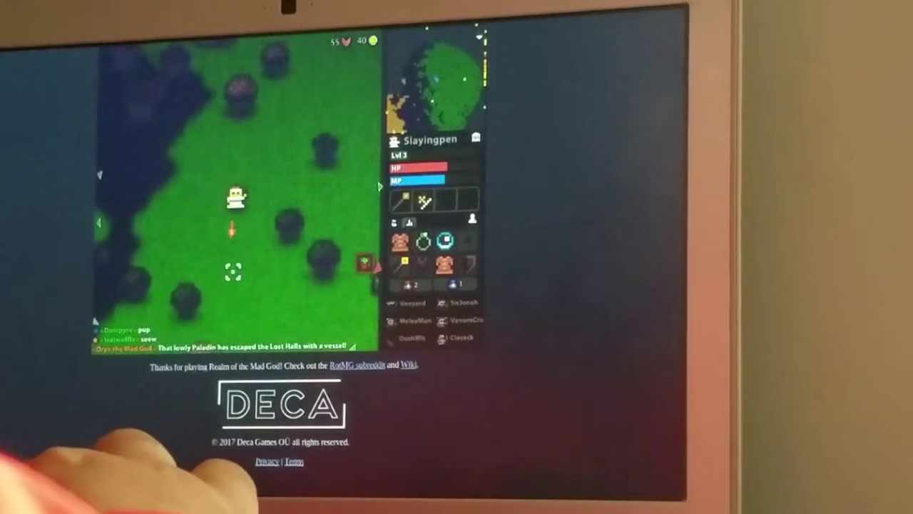
key("s")
key("d")
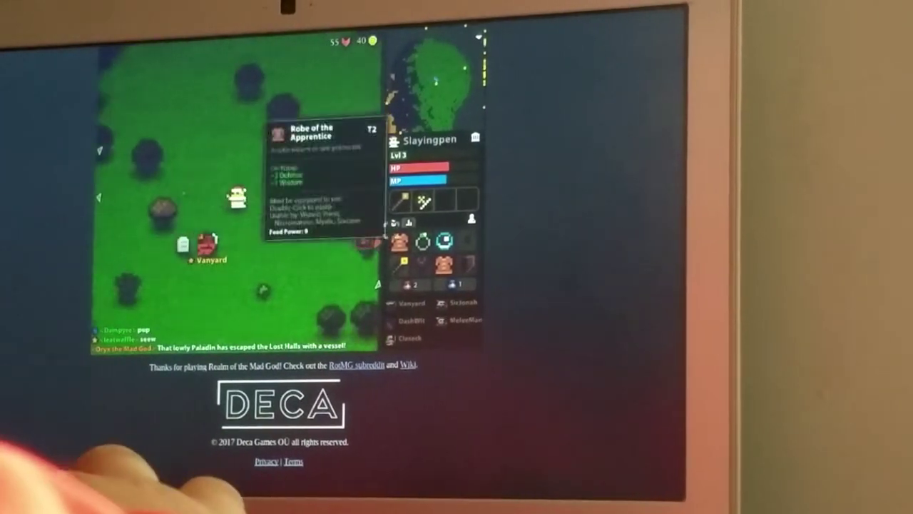
key("s")
key("a")
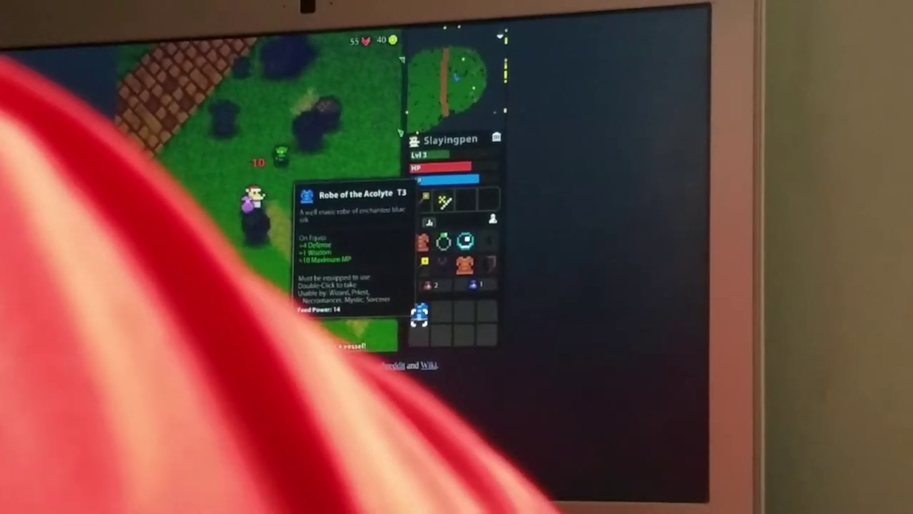
Step: Move the Robe of the Acolyte from the loot bag into the priest's armor slot
left_click_drag(404, 314, 480, 241)
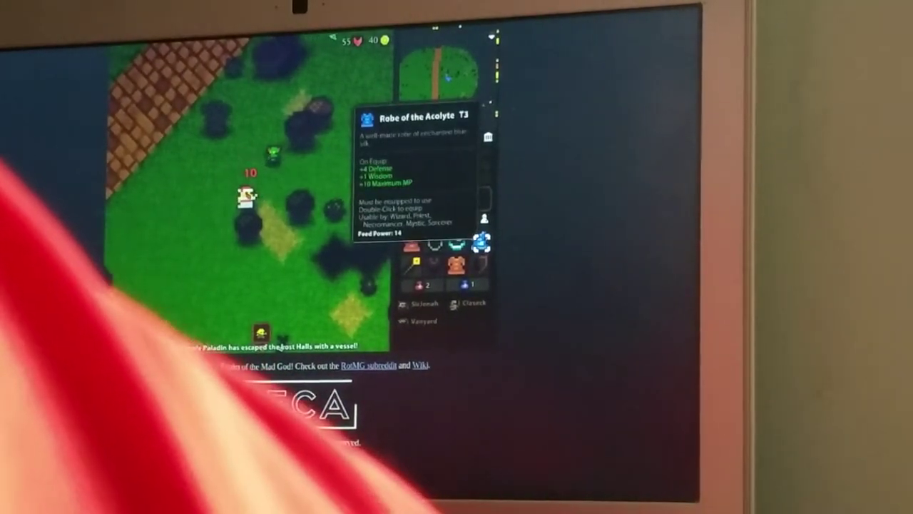
left_click_drag(480, 241, 457, 201)
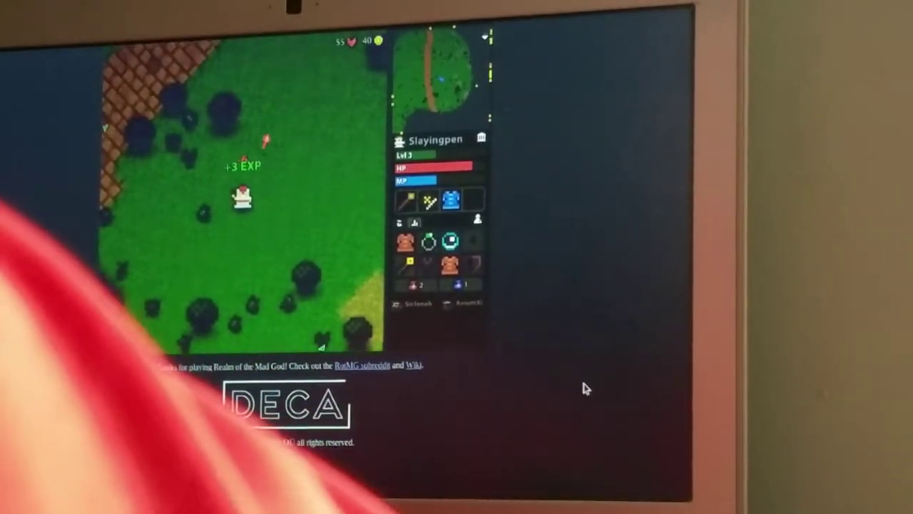
key("s")
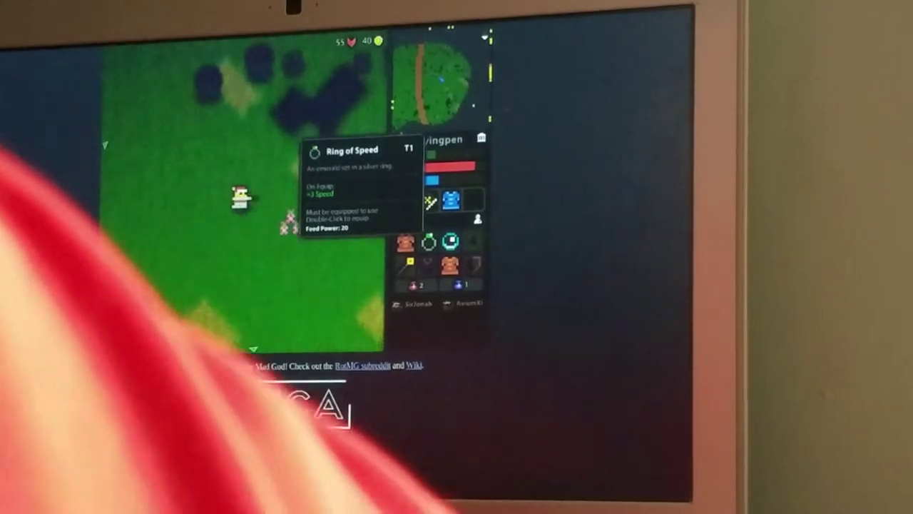
Step: Equip the Ring of Speed in the ring slot while walking across the grassland
left_click_drag(428, 241, 478, 201)
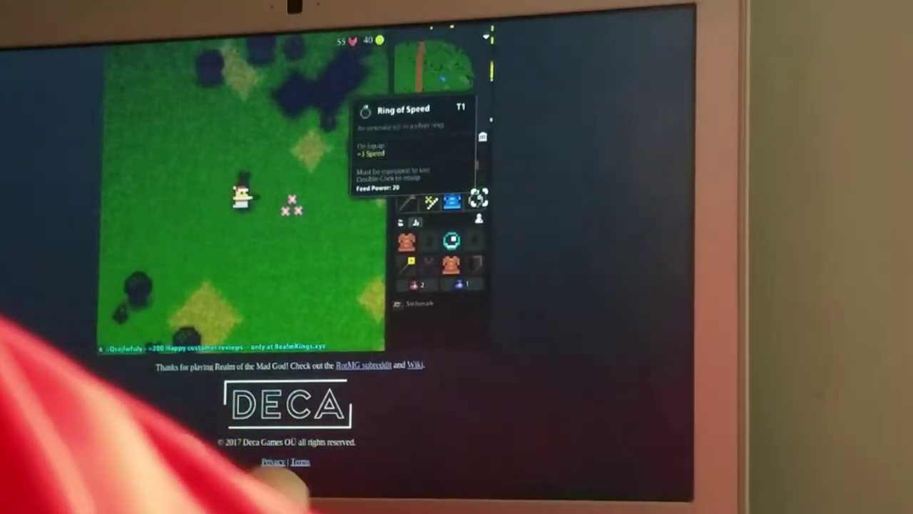
key("w")
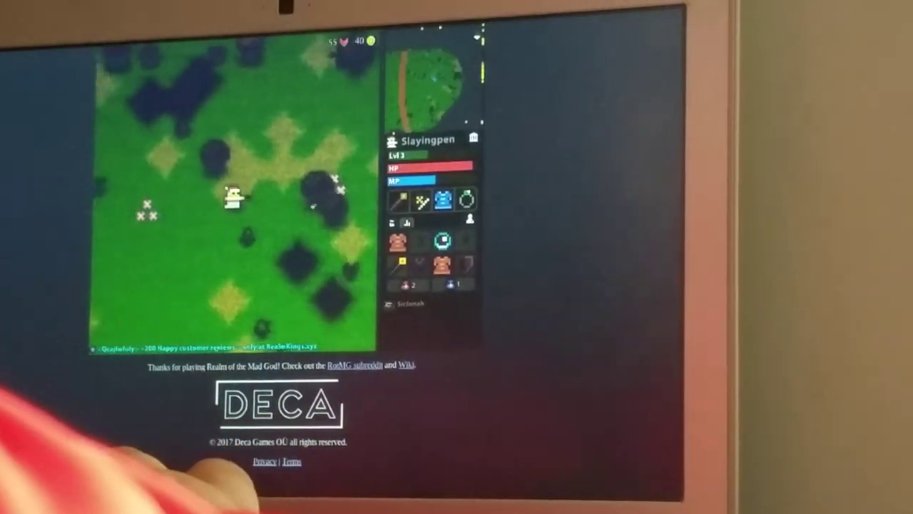
key("s")
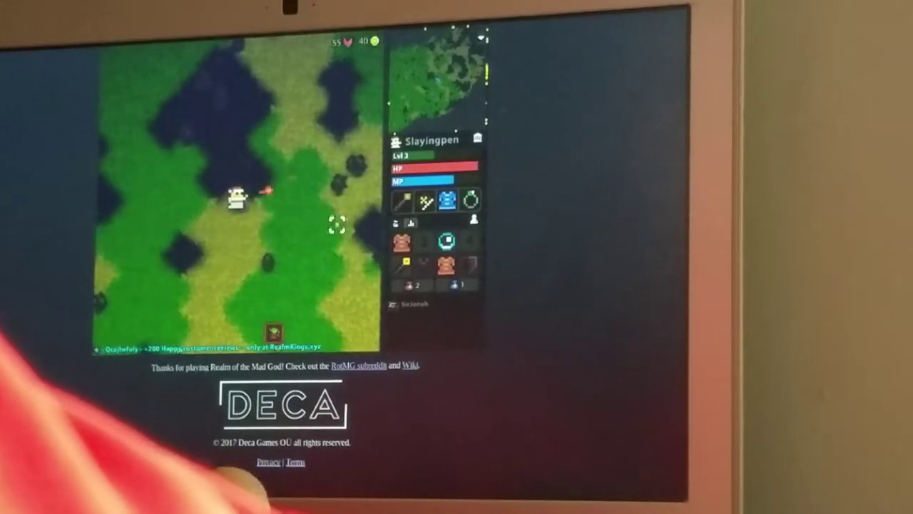
Step: Head north into the dark mushroom forest, collecting health potions until carrying five
key("w")
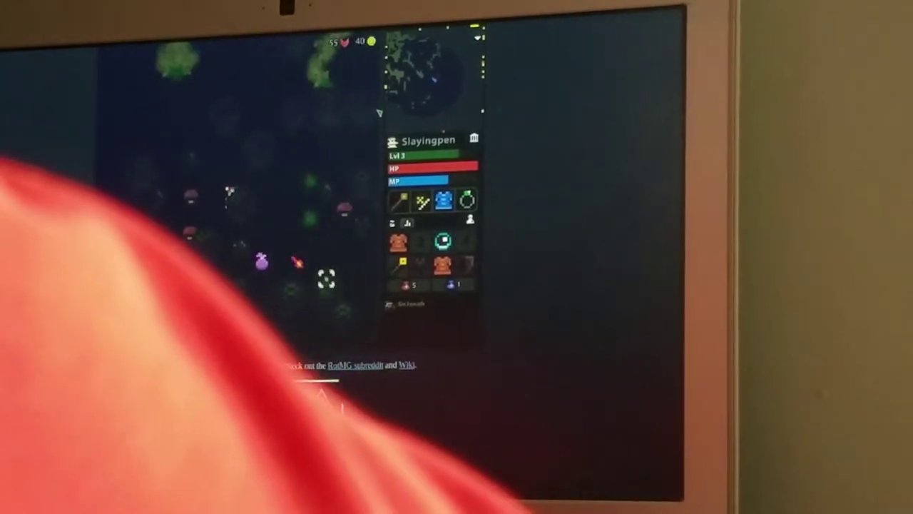
Step: Walk the priest south through the dark forest to a loot bag holding a Missile Wand
key("s")
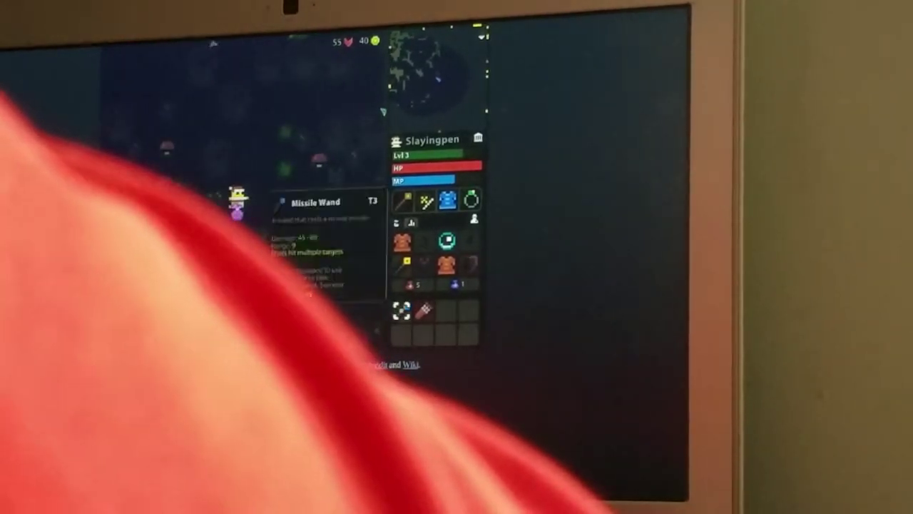